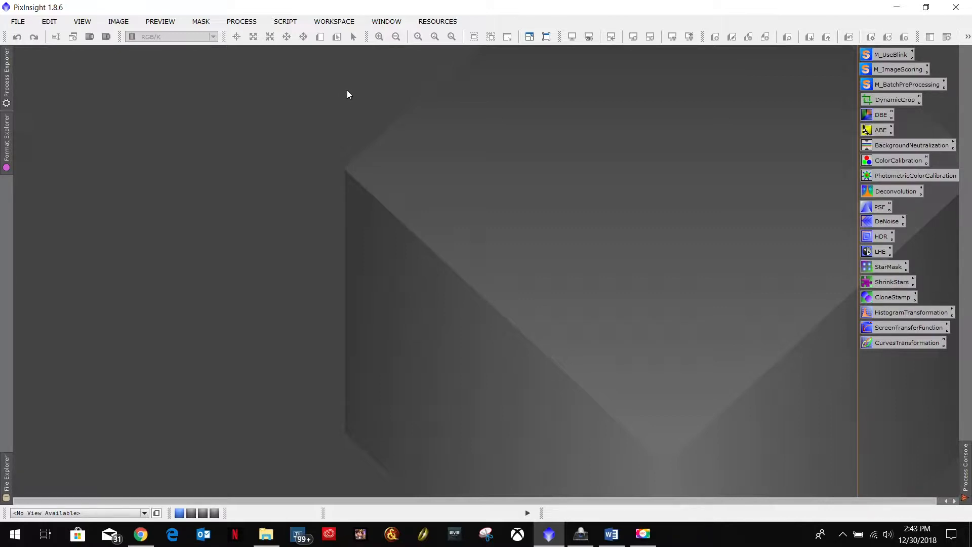
Launch the BatchPreprocessing script from the batch processing scripts and move its window higher in the workspace.
{"action": "left_click", "coordinate": [287, 23]}
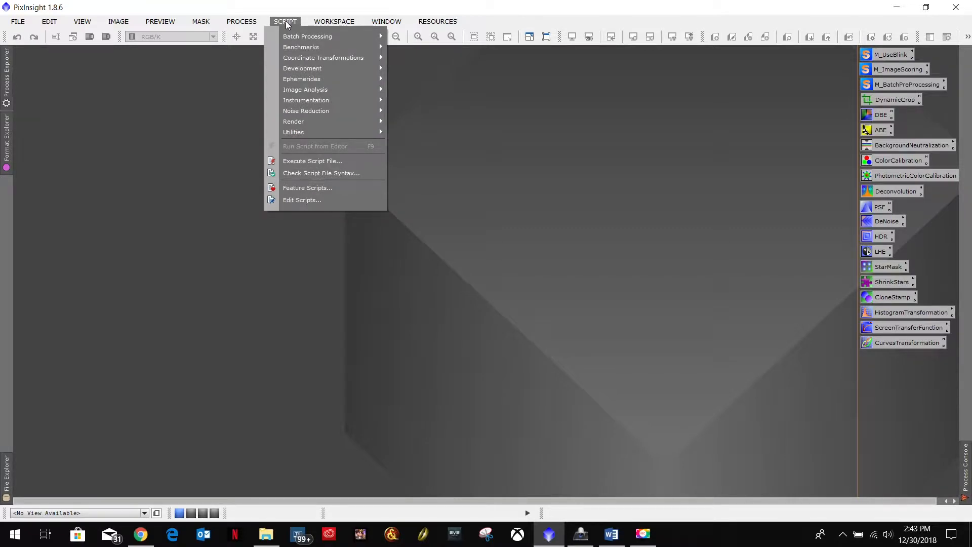
{"action": "left_click", "coordinate": [292, 80]}
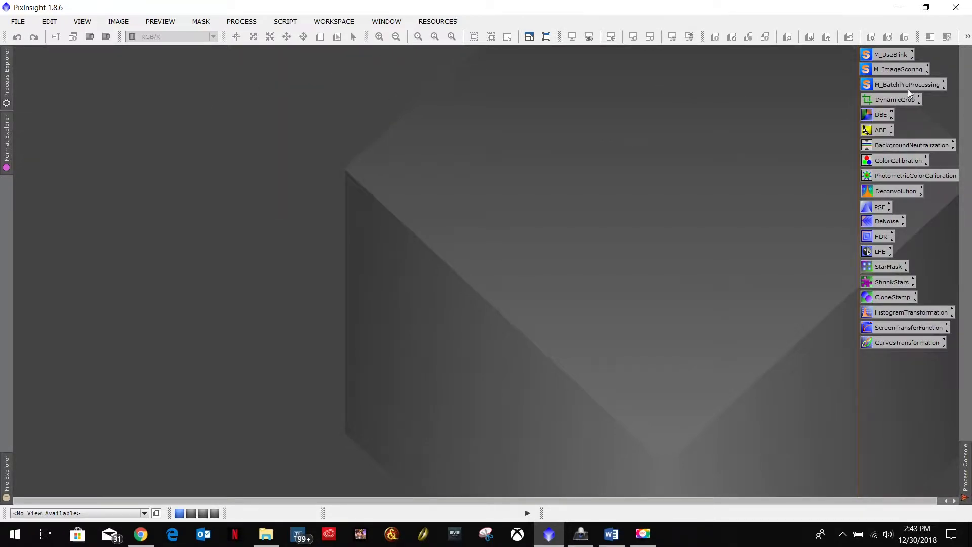
{"action": "left_click", "coordinate": [287, 24]}
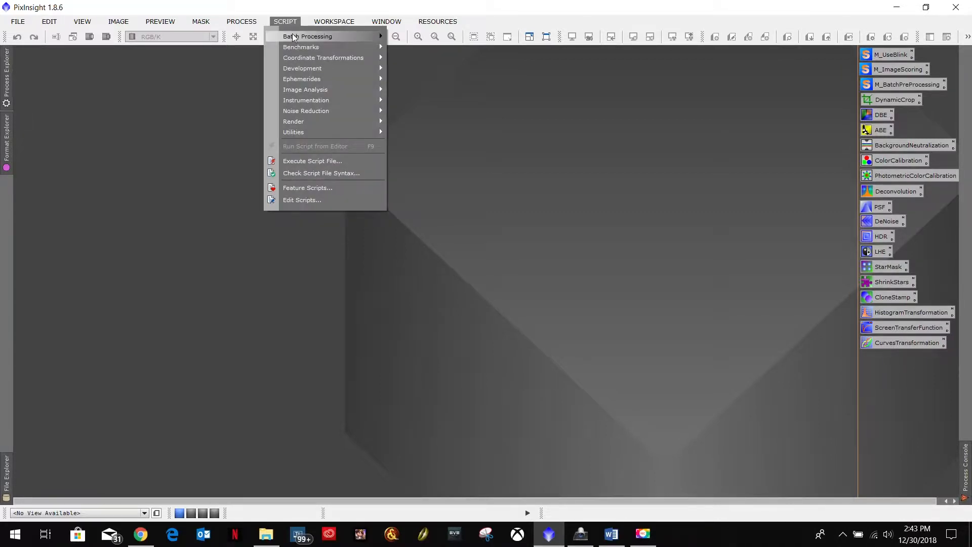
{"action": "mouse_move", "coordinate": [295, 37]}
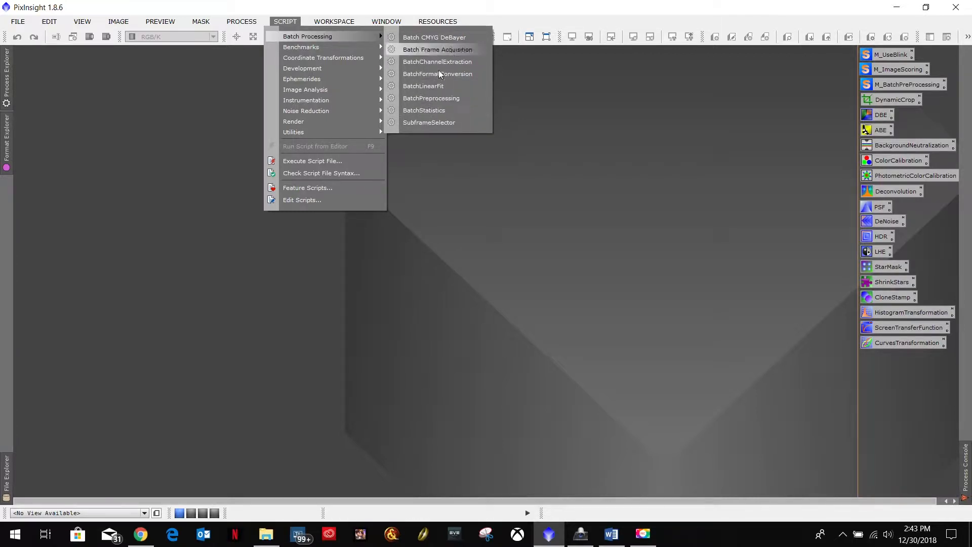
{"action": "left_click", "coordinate": [438, 100]}
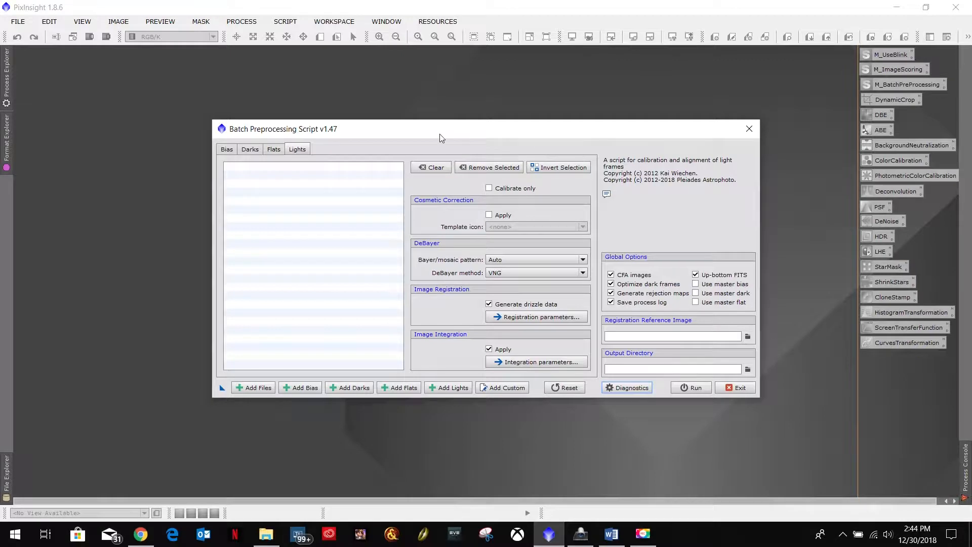
{"action": "left_click_drag", "start_coordinate": [440, 134], "coordinate": [437, 92]}
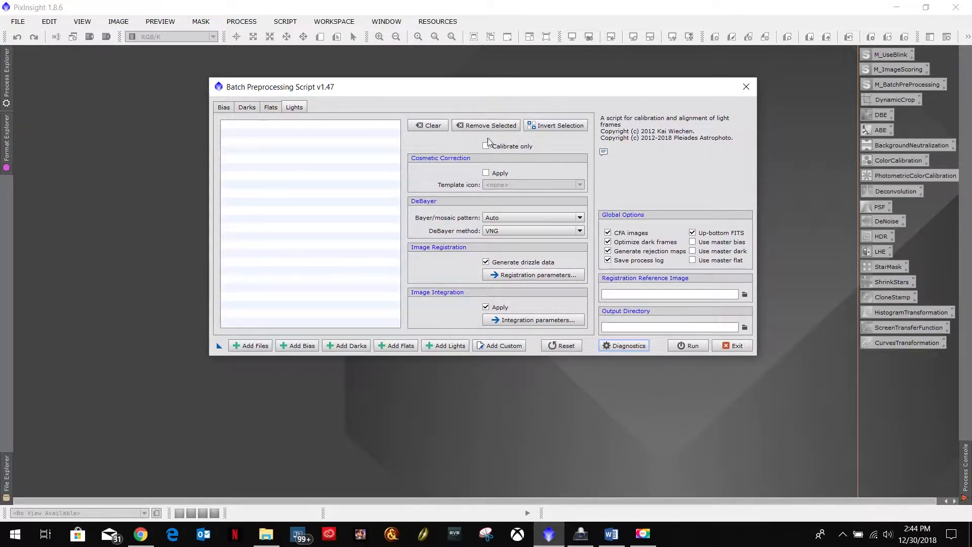
Look through the script's settings for bias, dark, flat and light frames.
{"action": "left_click", "coordinate": [222, 108]}
{"action": "left_click", "coordinate": [247, 108]}
{"action": "left_click", "coordinate": [223, 108]}
{"action": "left_click", "coordinate": [271, 108]}
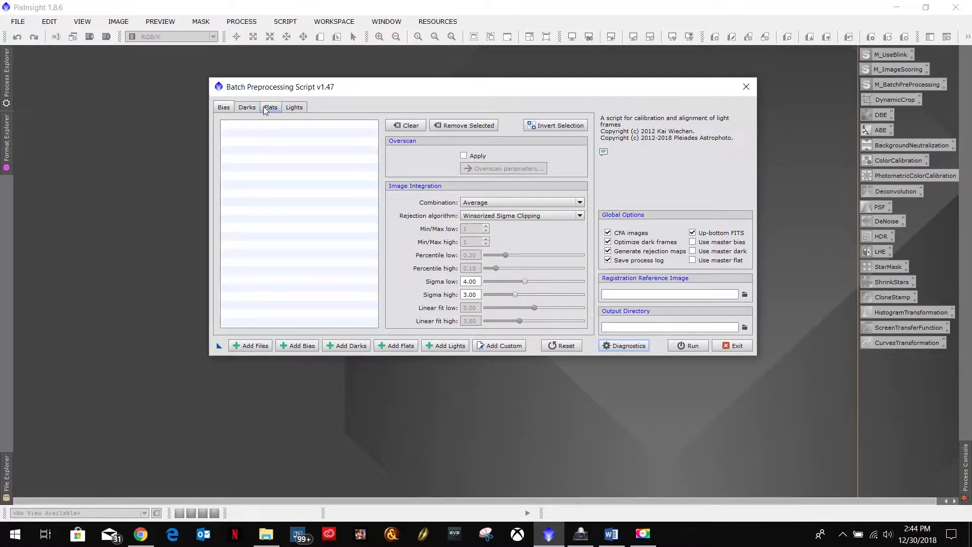
{"action": "left_click", "coordinate": [247, 108]}
{"action": "left_click", "coordinate": [293, 108]}
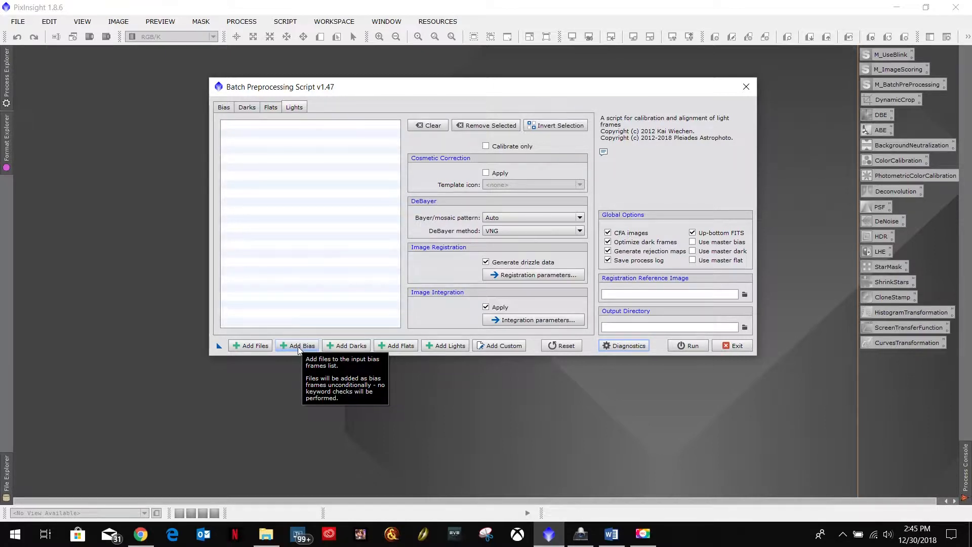
Add all bias frames from the Calibration Libraries folder BIAS > T6i > ISO1600 > June2018 to the script.
{"action": "left_click", "coordinate": [298, 348]}
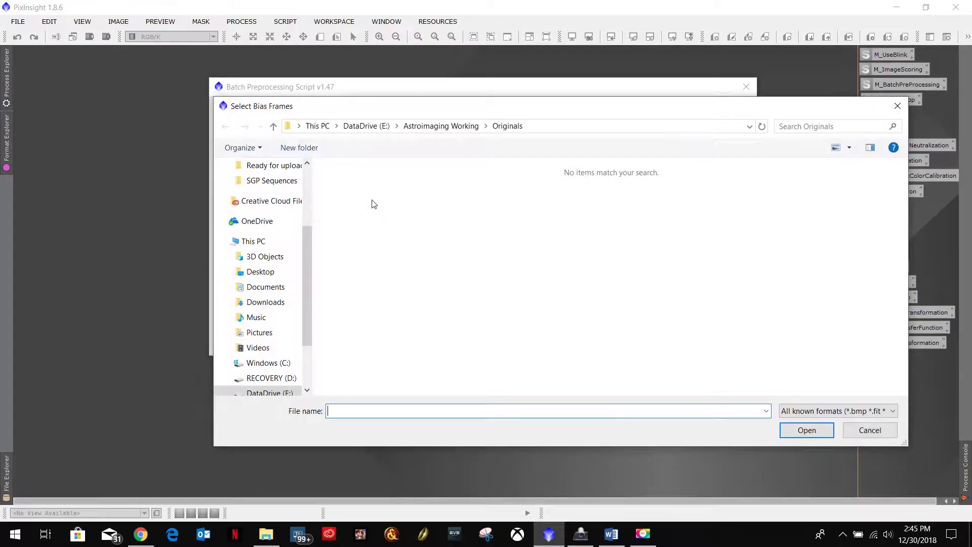
{"action": "left_click", "coordinate": [441, 126]}
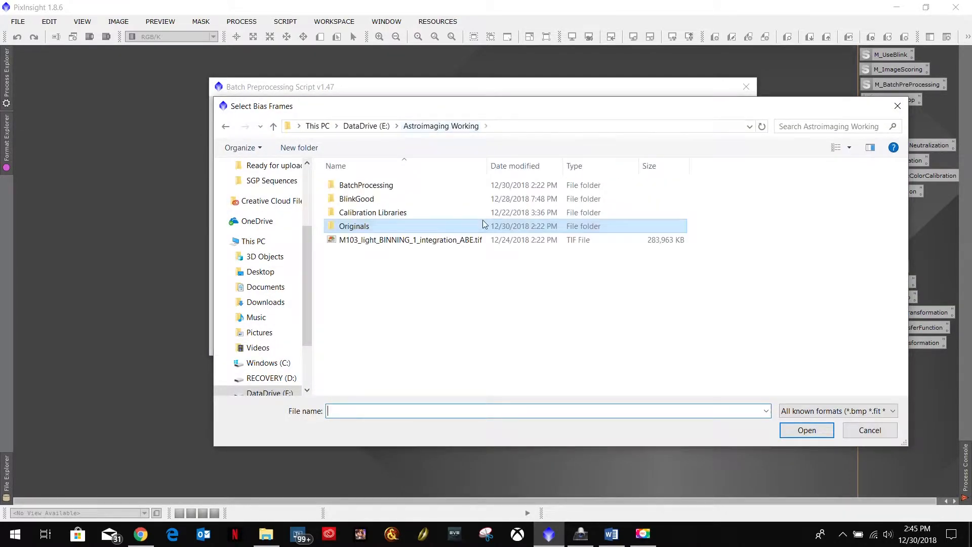
{"action": "double_click", "coordinate": [374, 212]}
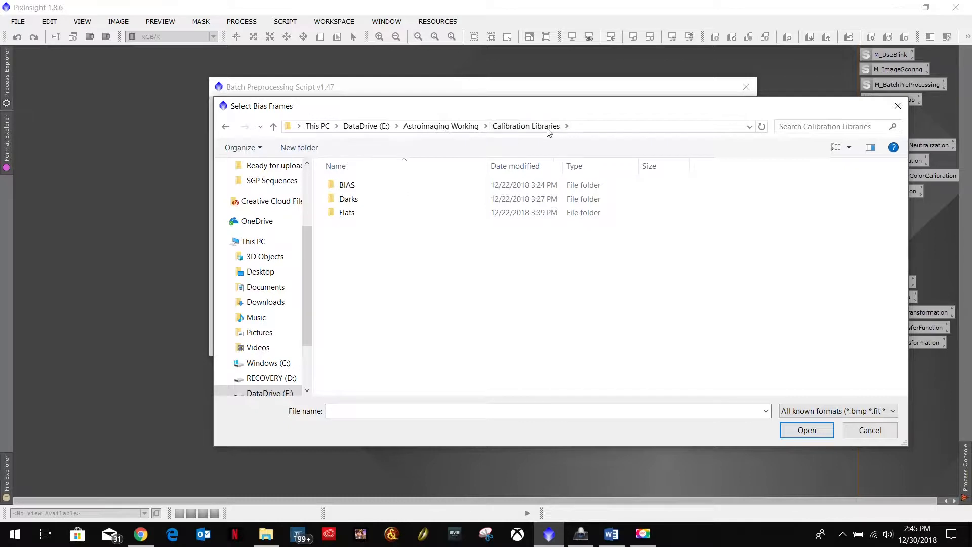
{"action": "double_click", "coordinate": [355, 186]}
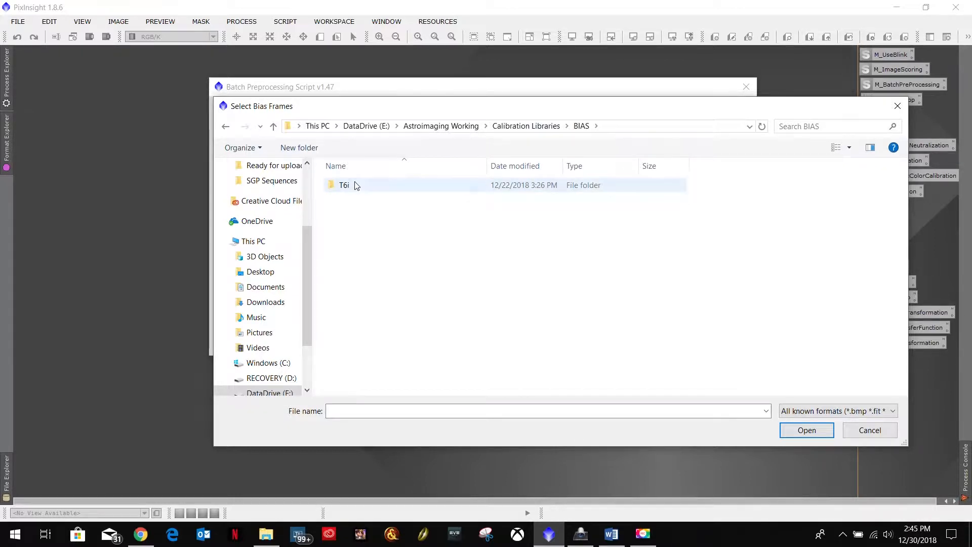
{"action": "double_click", "coordinate": [355, 186]}
{"action": "double_click", "coordinate": [363, 203]}
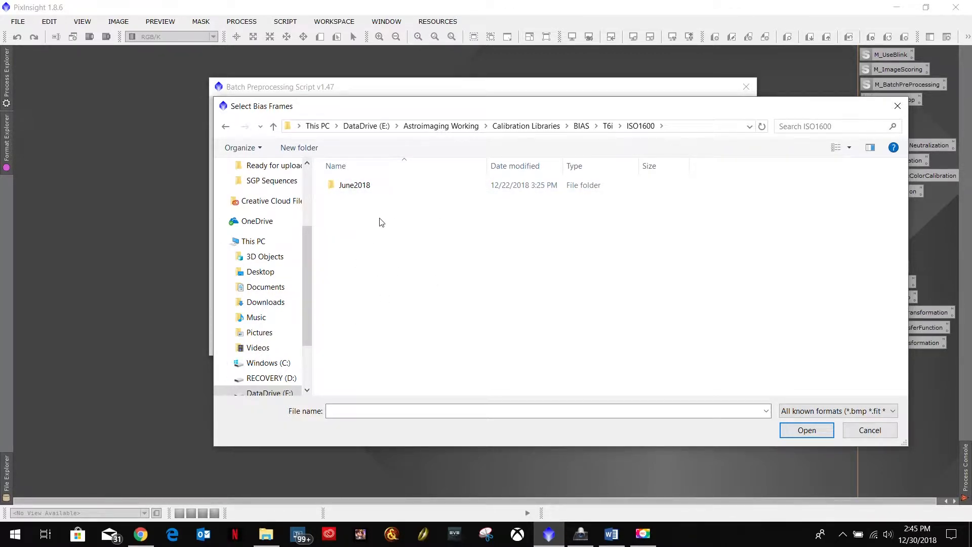
{"action": "double_click", "coordinate": [348, 186]}
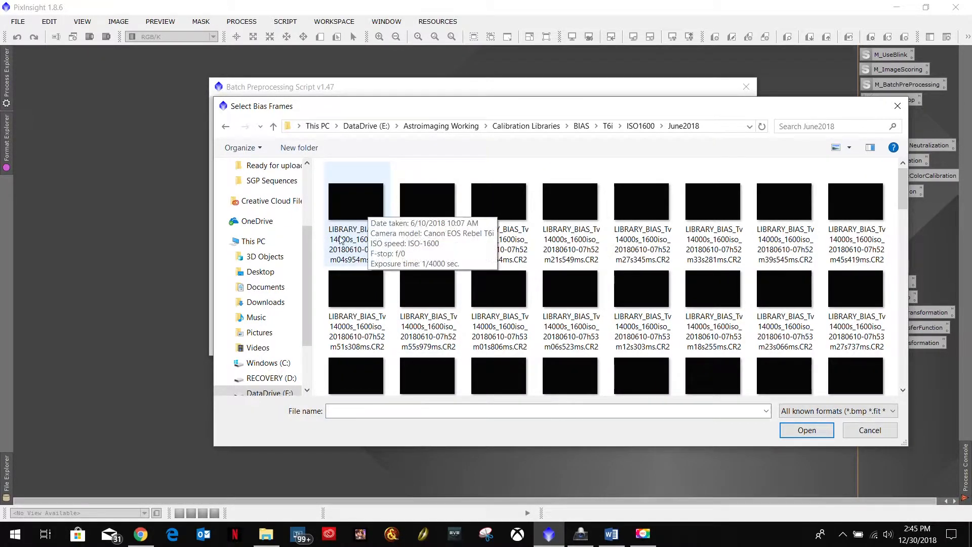
{"action": "left_click", "coordinate": [358, 199]}
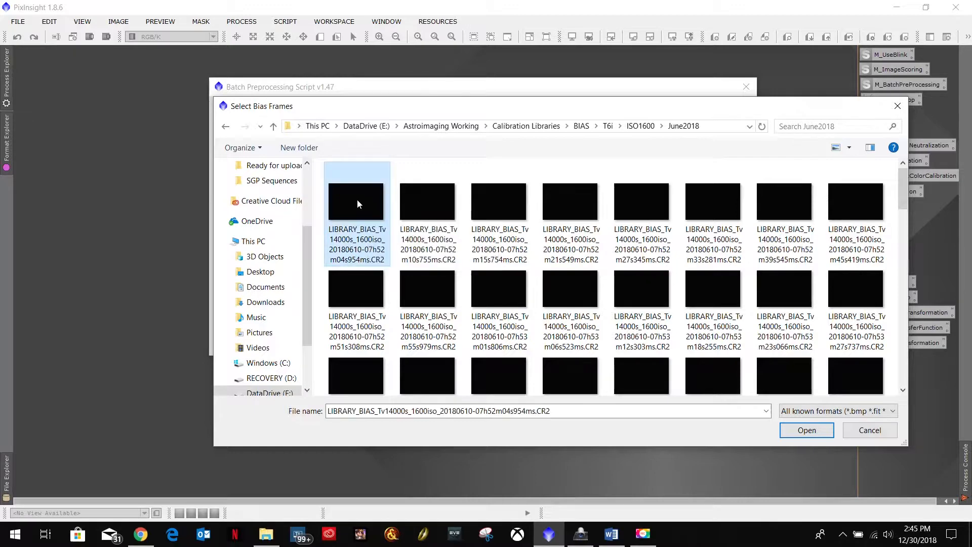
{"action": "key", "text": "ctrl+a"}
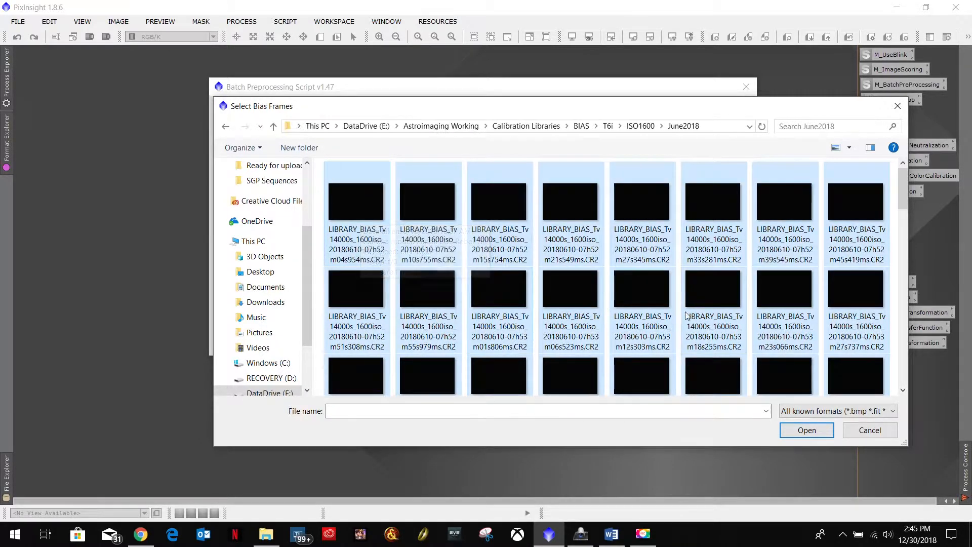
{"action": "left_click", "coordinate": [807, 430]}
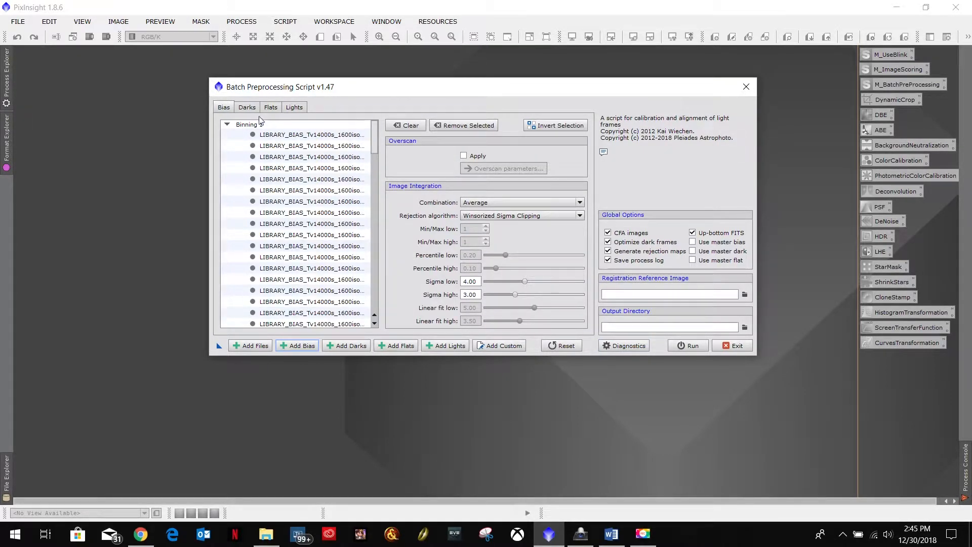
Add all dark frames from the Calibration Libraries folder Darks > T6i > 1MinuteSubs > ISO1600 > June2018.
{"action": "left_click", "coordinate": [247, 108]}
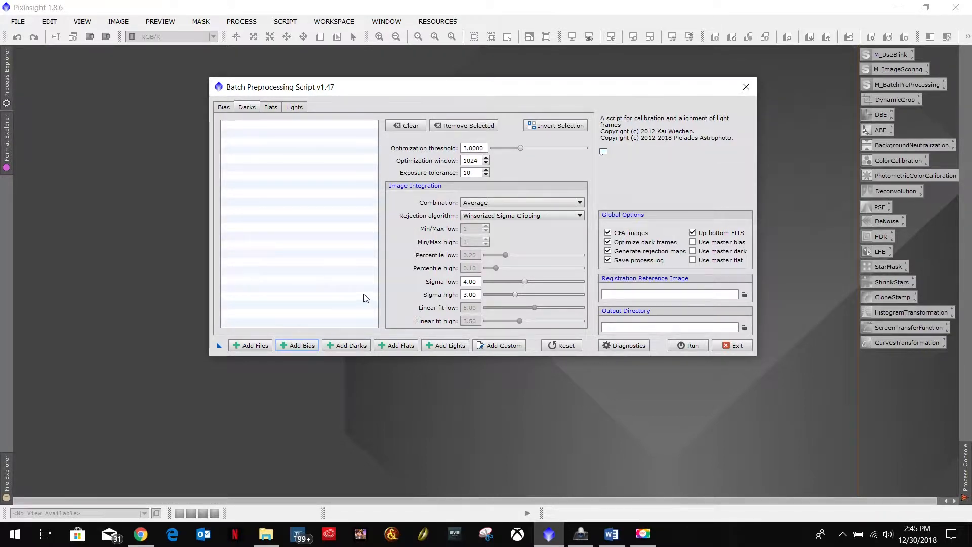
{"action": "left_click", "coordinate": [350, 347]}
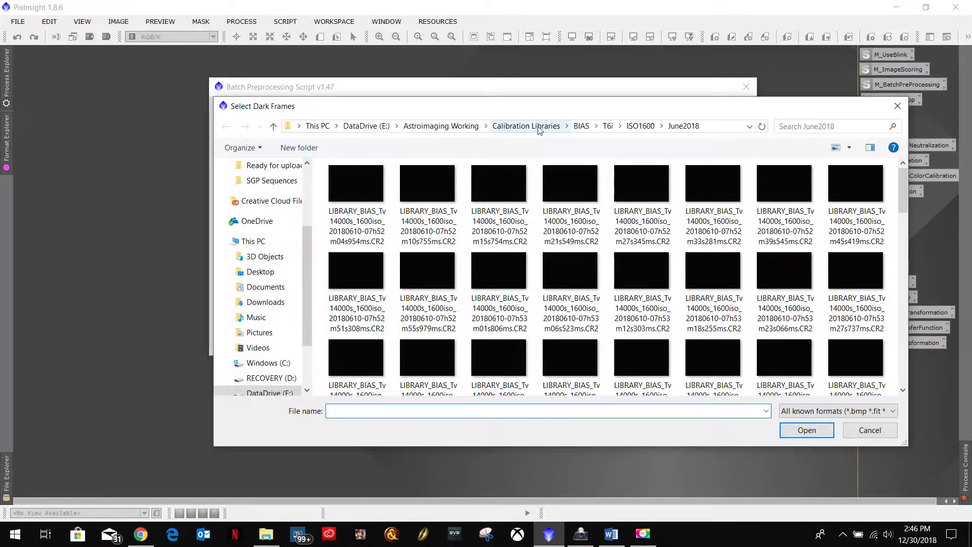
{"action": "left_click", "coordinate": [540, 130]}
{"action": "double_click", "coordinate": [365, 201]}
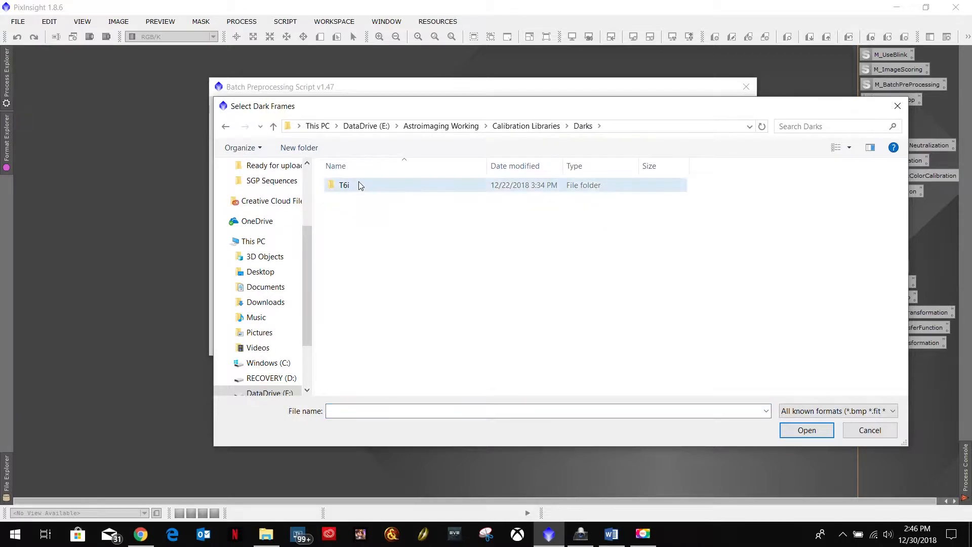
{"action": "double_click", "coordinate": [346, 186]}
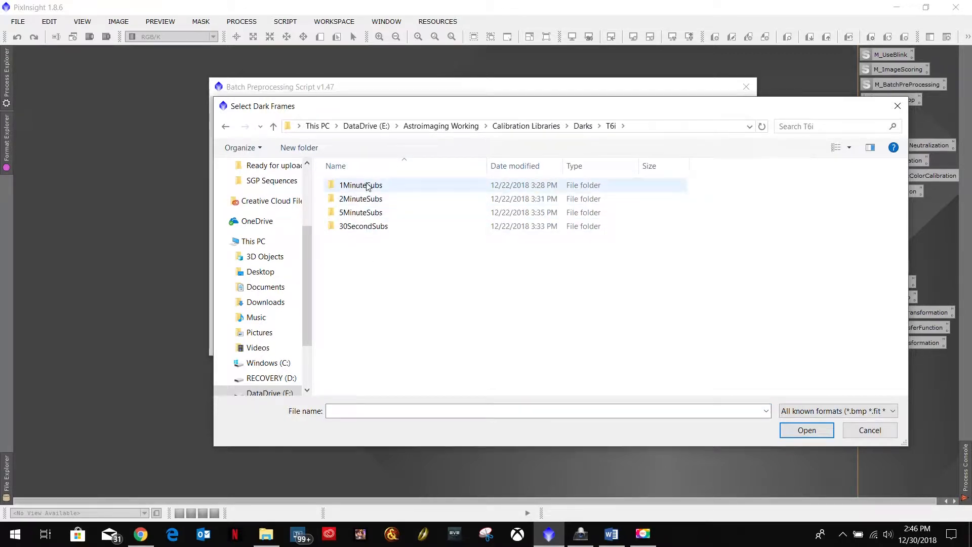
{"action": "double_click", "coordinate": [368, 187]}
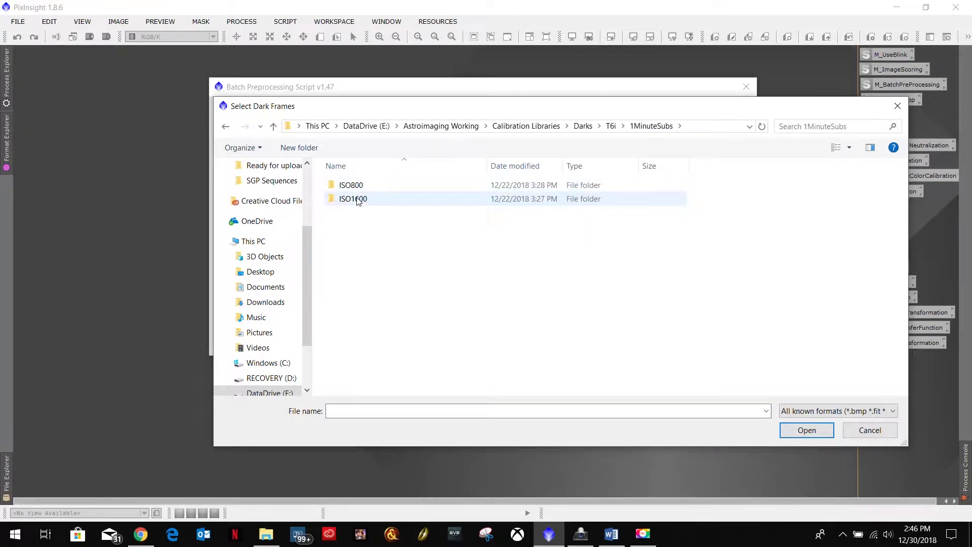
{"action": "double_click", "coordinate": [358, 200]}
{"action": "double_click", "coordinate": [365, 186]}
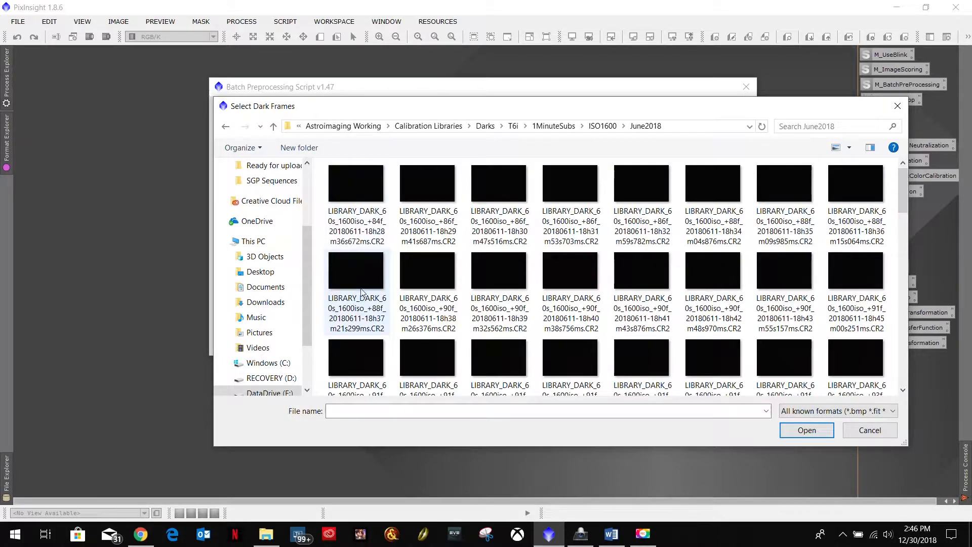
{"action": "left_click", "coordinate": [366, 189]}
{"action": "key", "text": "ctrl+a"}
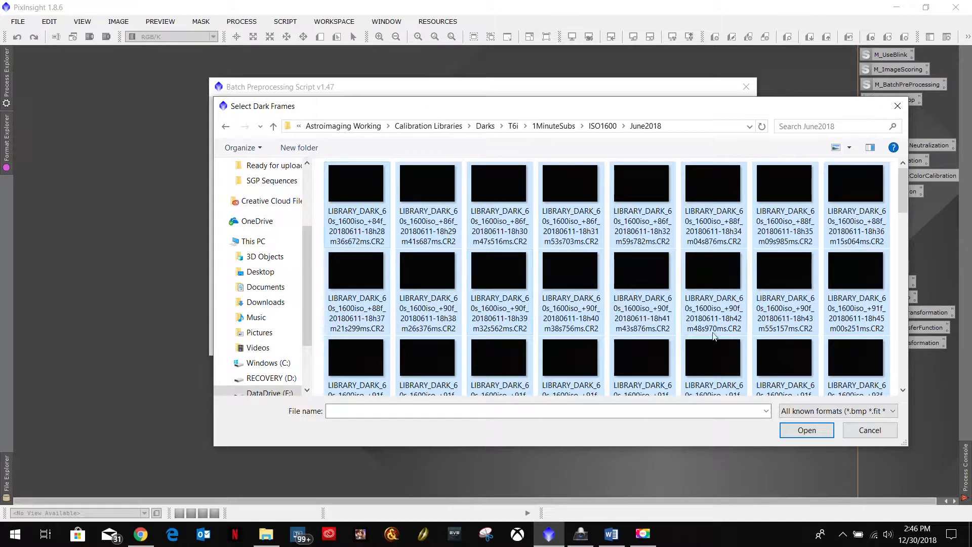
{"action": "left_click", "coordinate": [805, 431]}
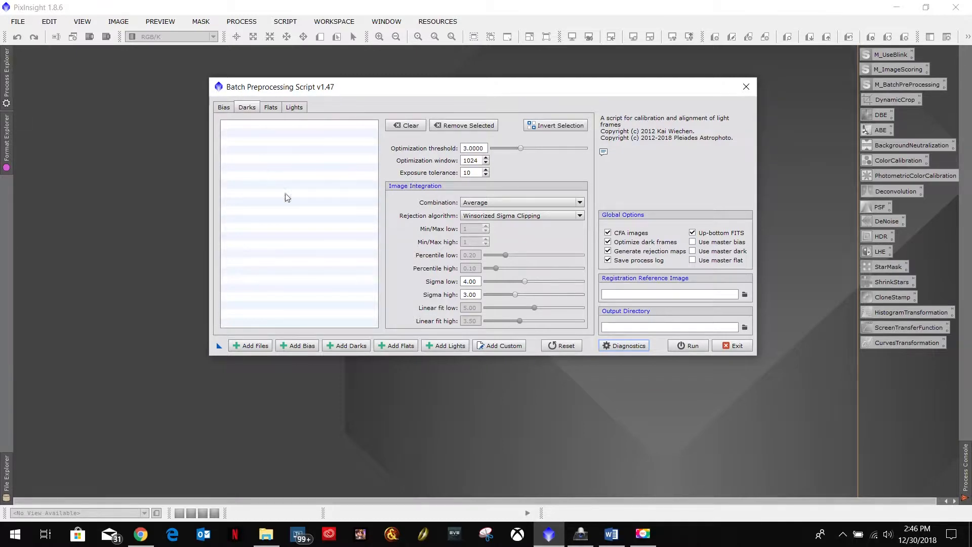
Add all flat frames from the Calibration Libraries folder Flats > T6i with FR > ISO1600.
{"action": "left_click", "coordinate": [272, 113]}
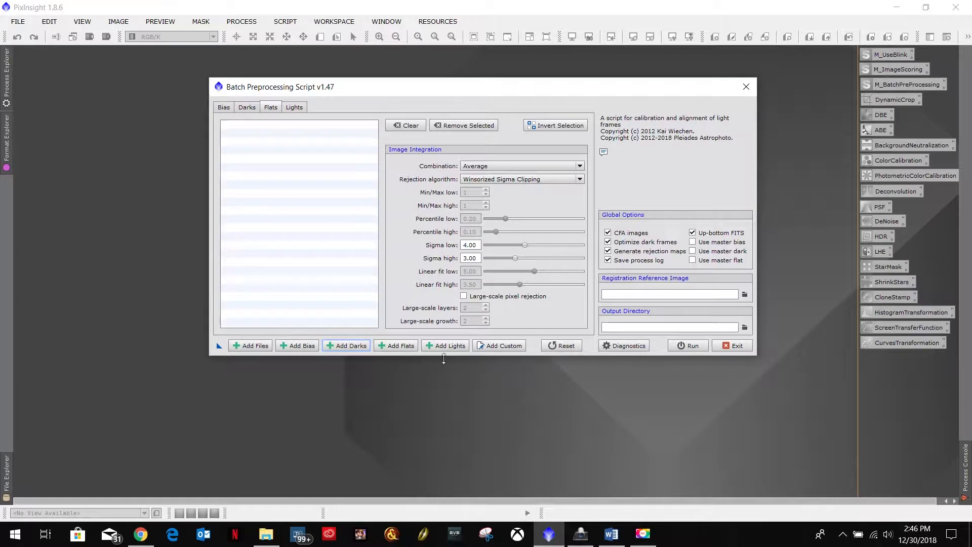
{"action": "left_click", "coordinate": [400, 346]}
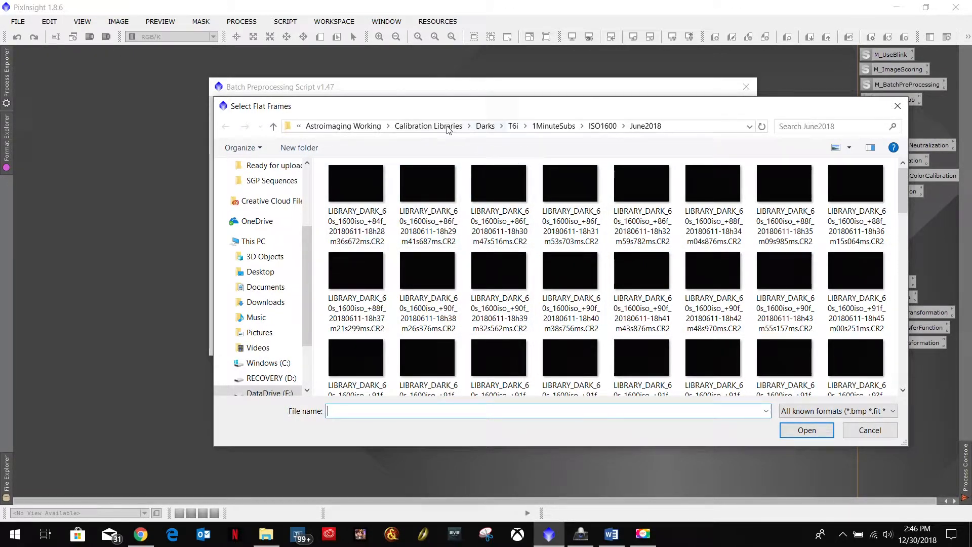
{"action": "left_click", "coordinate": [429, 127]}
{"action": "double_click", "coordinate": [348, 212]}
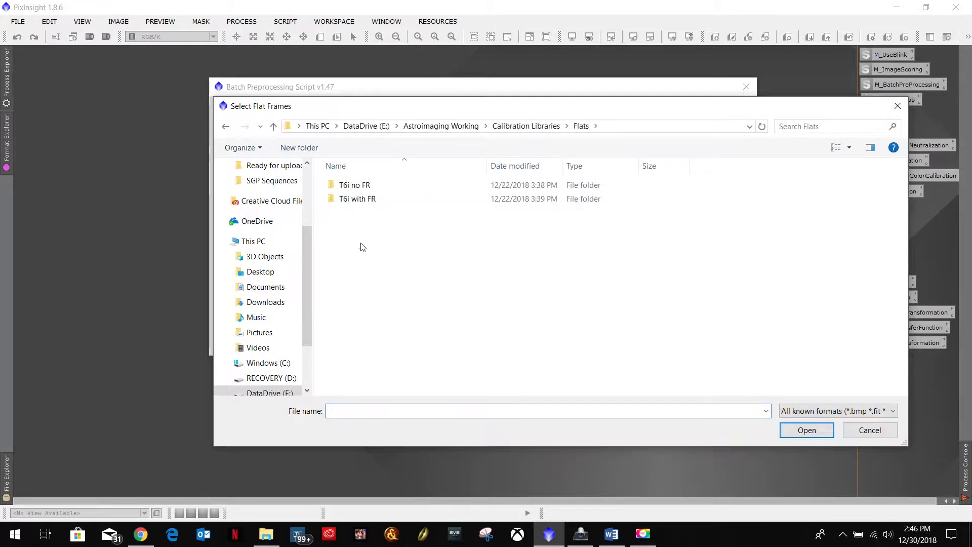
{"action": "double_click", "coordinate": [367, 200]}
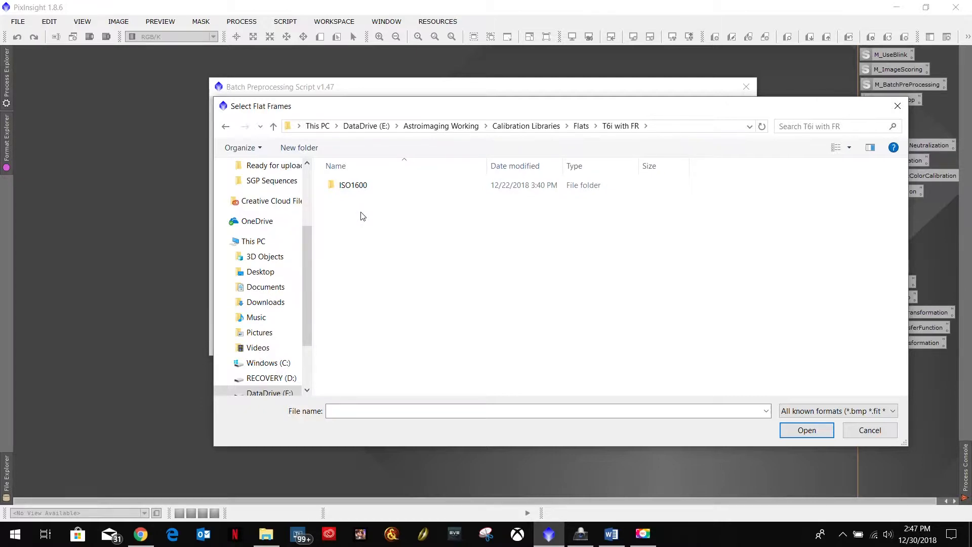
{"action": "double_click", "coordinate": [376, 186]}
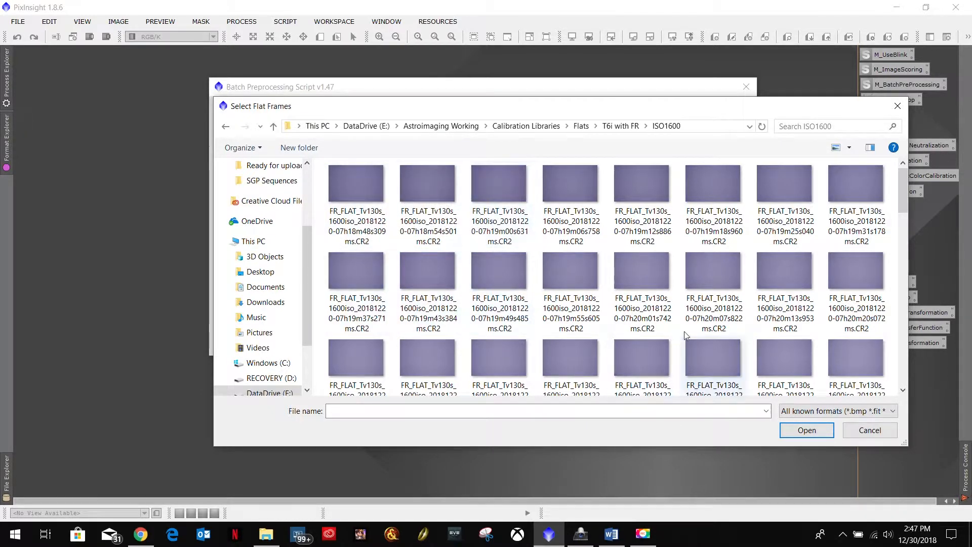
{"action": "left_click", "coordinate": [360, 190]}
{"action": "key", "text": "ctrl+a"}
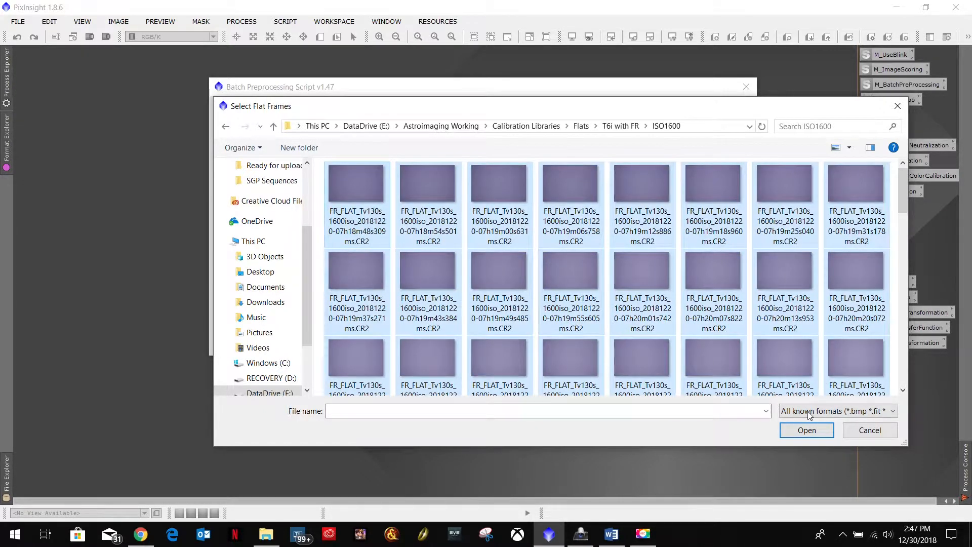
{"action": "left_click", "coordinate": [807, 430]}
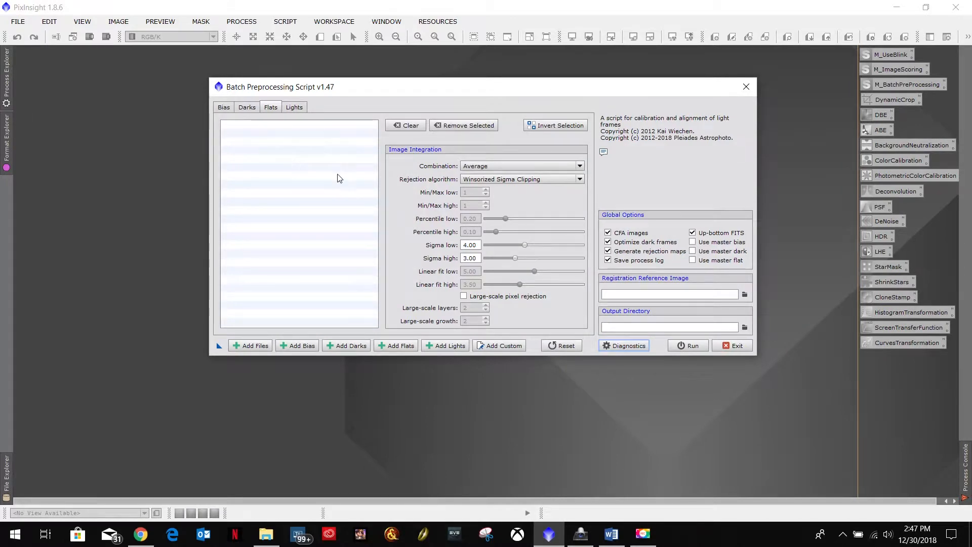
Add all light frames from the Astroimaging Working > BlinkGood folder to the script.
{"action": "left_click", "coordinate": [294, 108]}
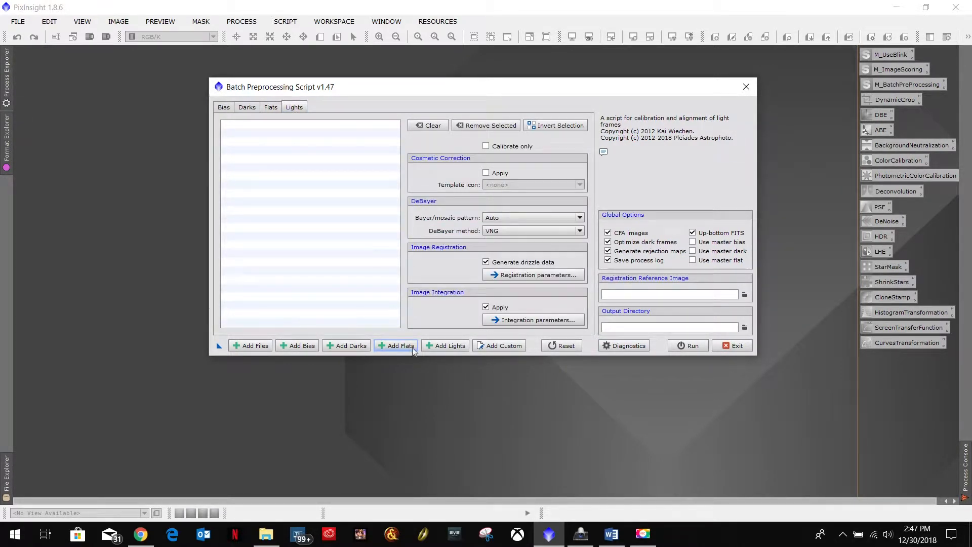
{"action": "left_click", "coordinate": [446, 345]}
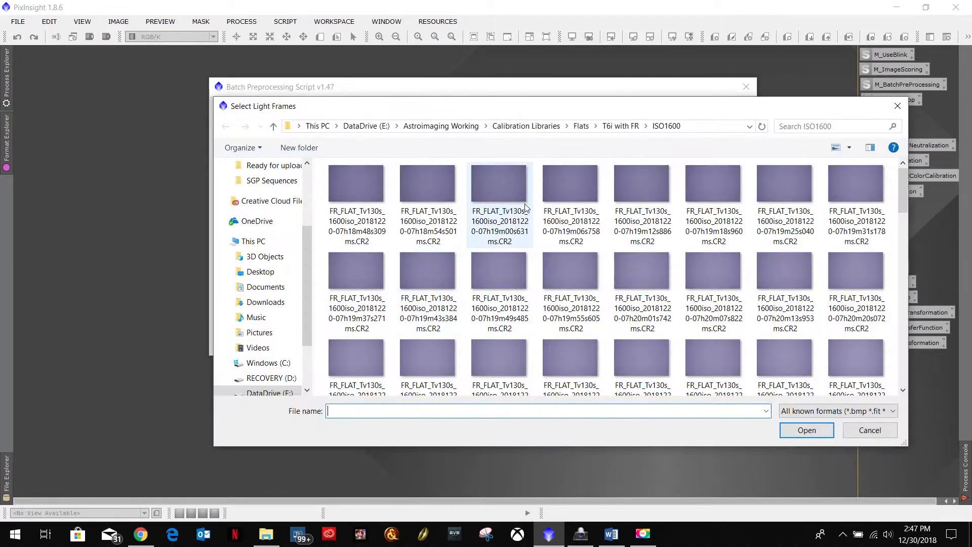
{"action": "left_click", "coordinate": [441, 126]}
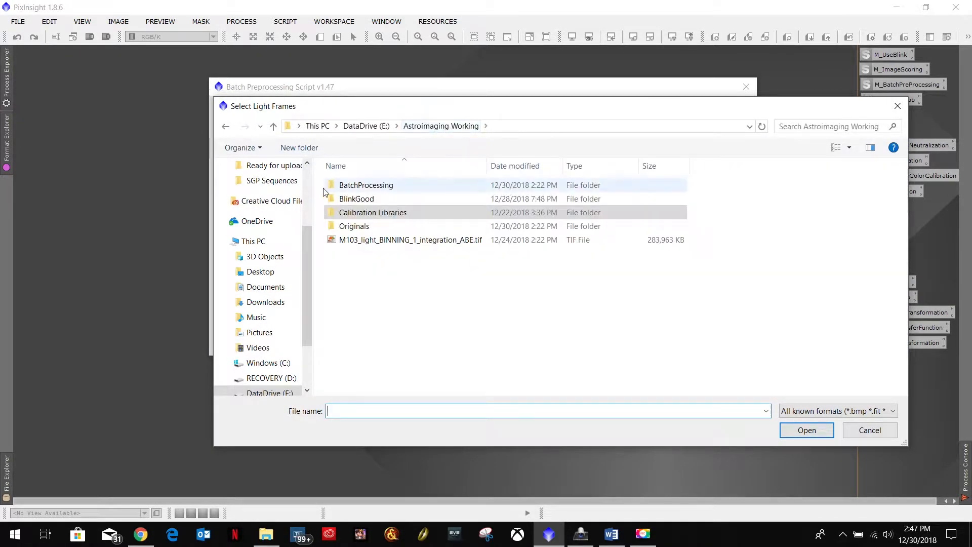
{"action": "double_click", "coordinate": [368, 199]}
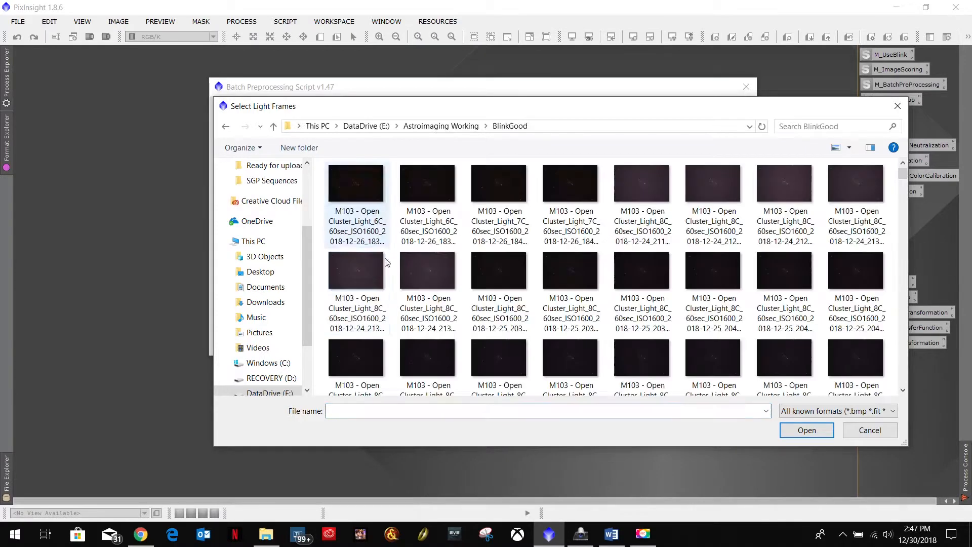
{"action": "left_click", "coordinate": [359, 191]}
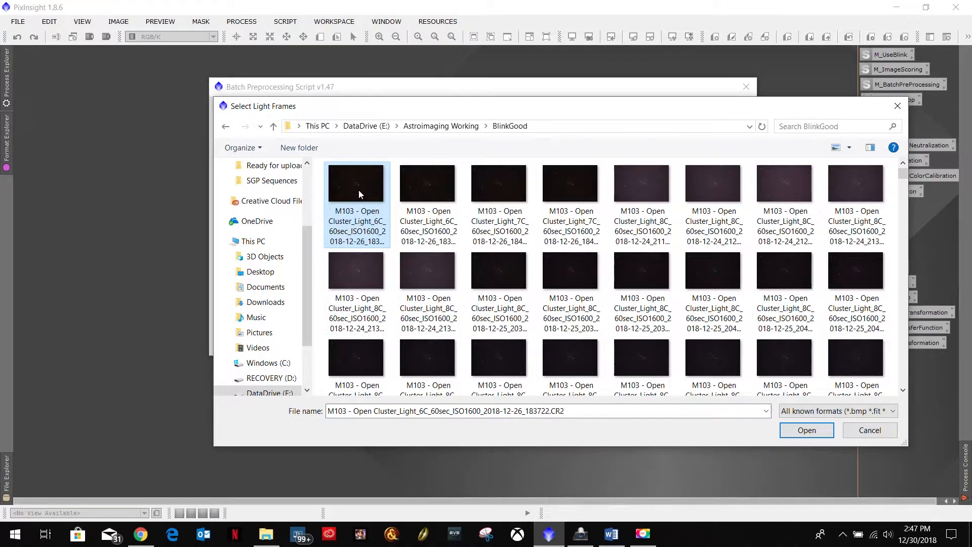
{"action": "key", "text": "ctrl+a"}
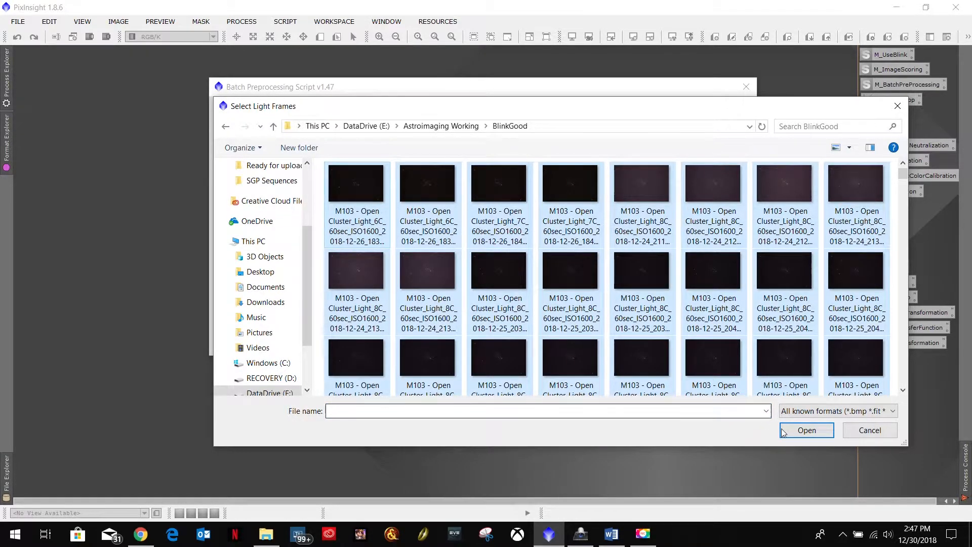
{"action": "left_click", "coordinate": [805, 434]}
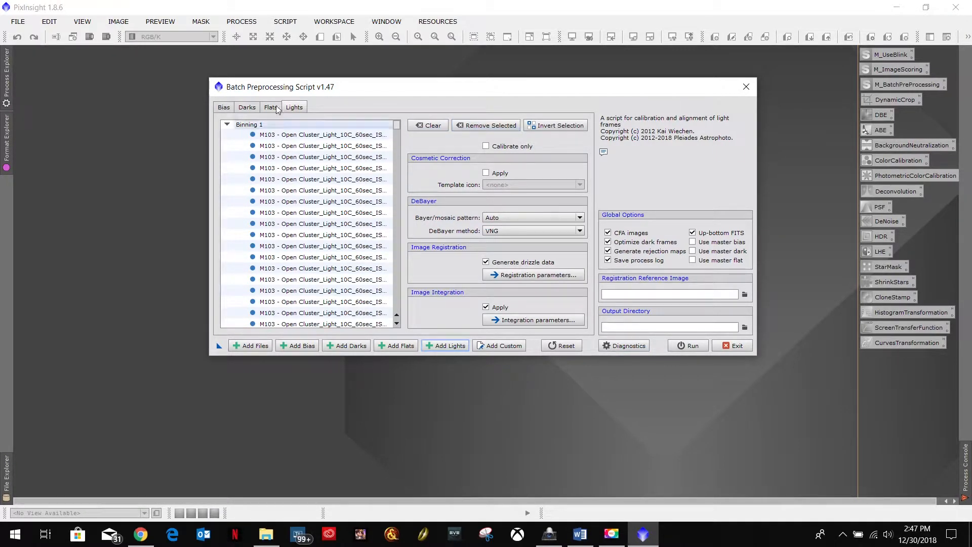
Review the loaded file lists for the bias, dark, flat and light frames.
{"action": "left_click", "coordinate": [226, 108]}
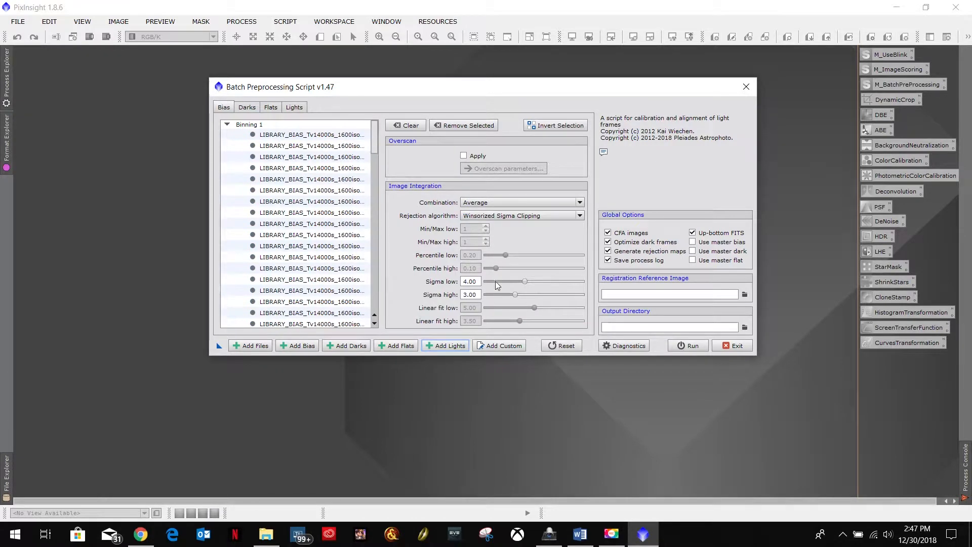
{"action": "left_click", "coordinate": [247, 107]}
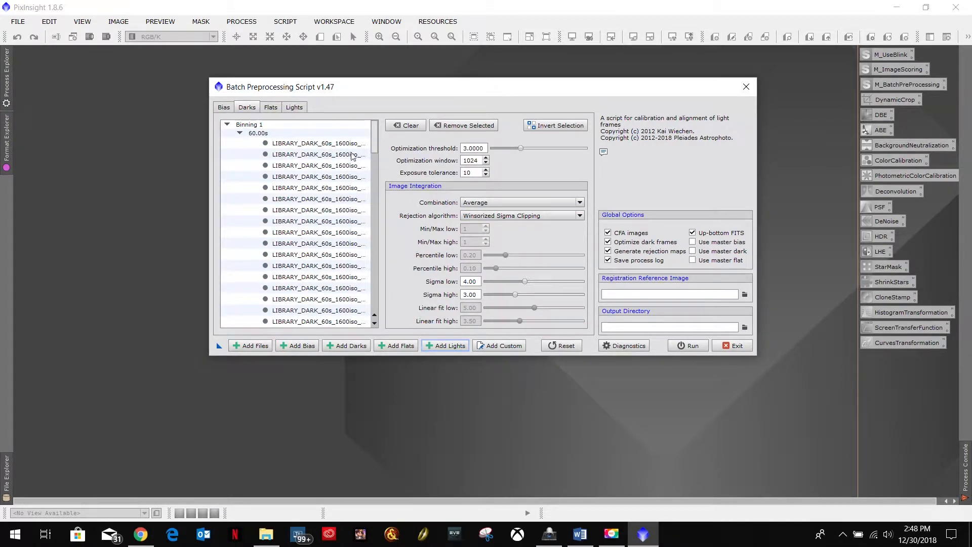
{"action": "left_click", "coordinate": [271, 108]}
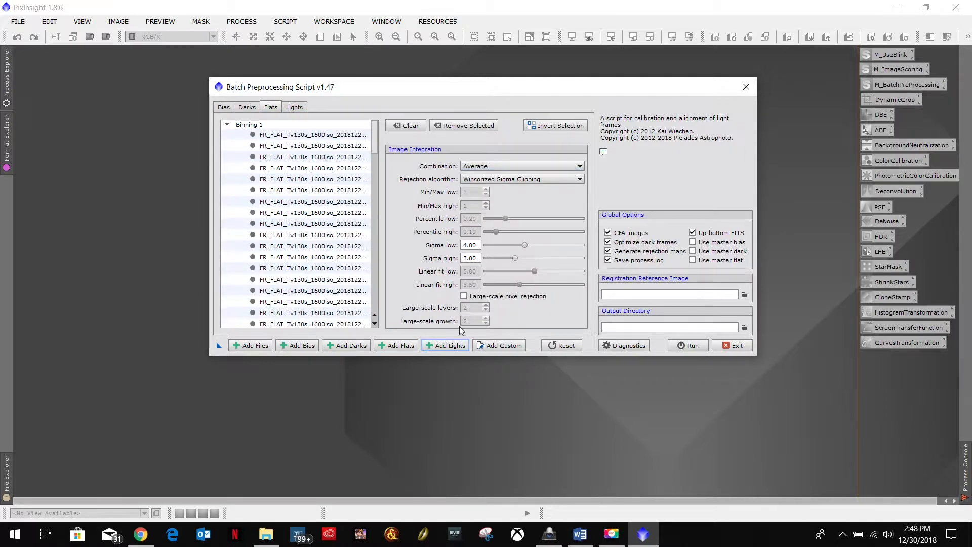
{"action": "left_click", "coordinate": [293, 107]}
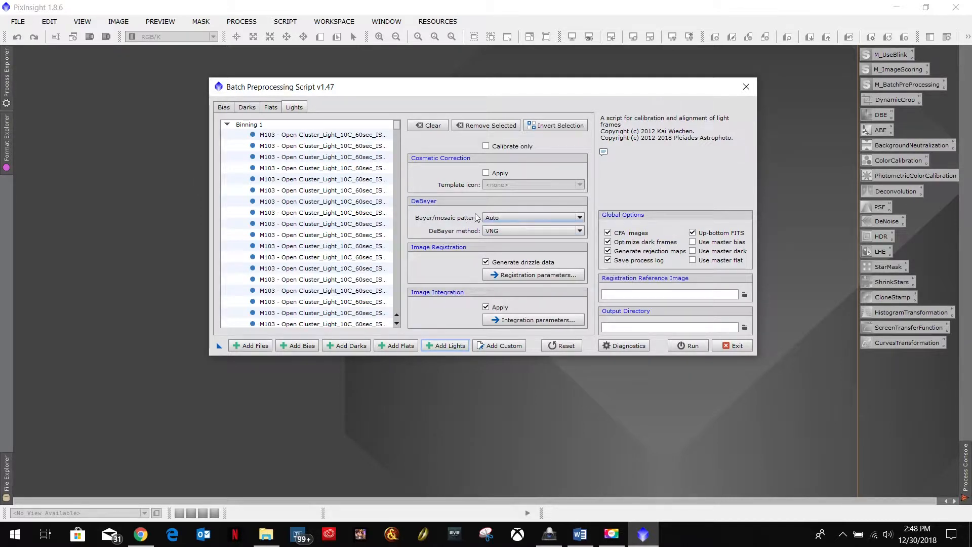
Examine the light frames' Bayer/mosaic pattern, DeBayer method options and image registration parameters.
{"action": "left_click", "coordinate": [516, 216]}
{"action": "left_click", "coordinate": [515, 216]}
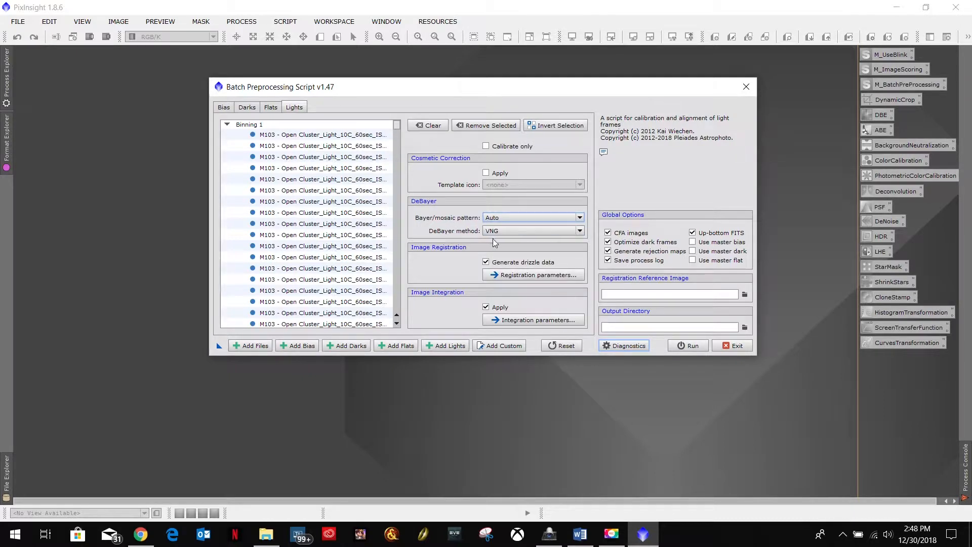
{"action": "left_click", "coordinate": [508, 231]}
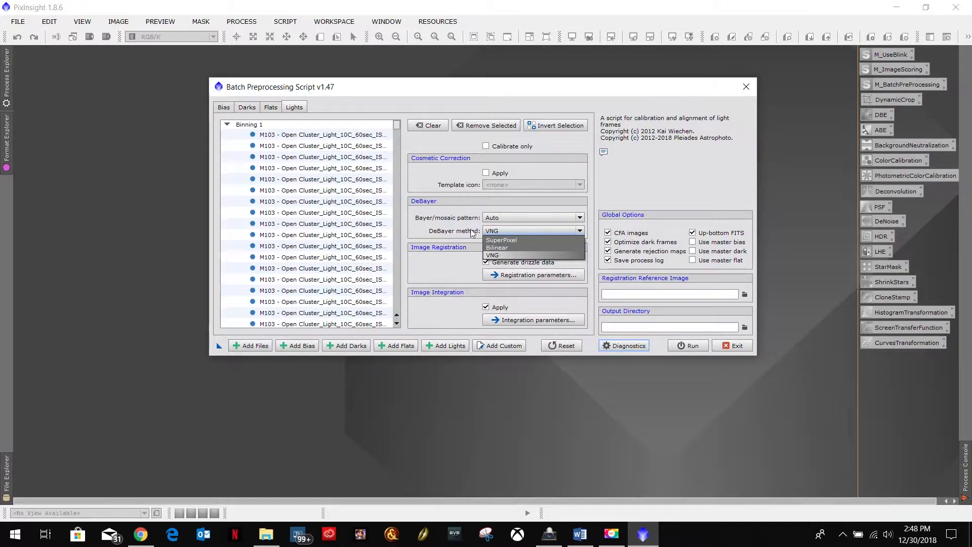
{"action": "left_click", "coordinate": [499, 227]}
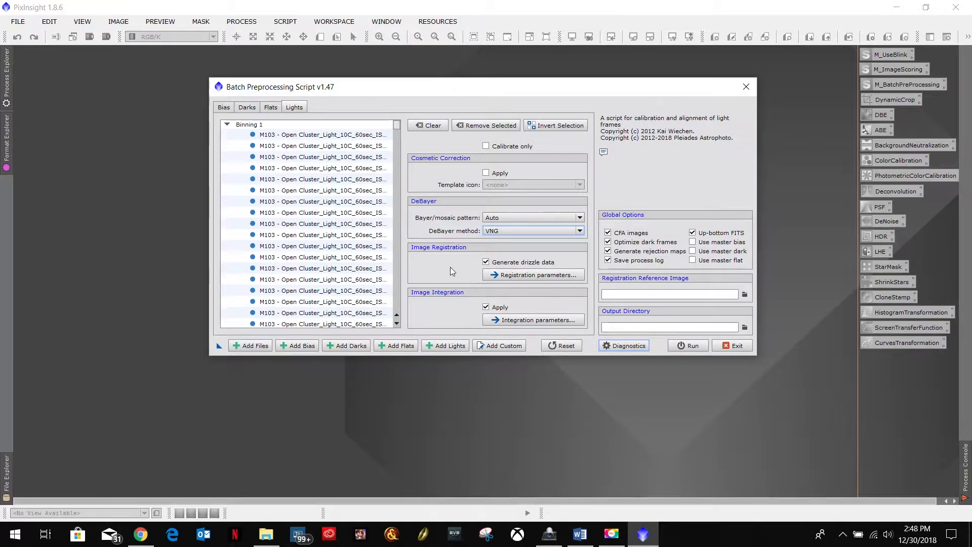
{"action": "left_click", "coordinate": [492, 275]}
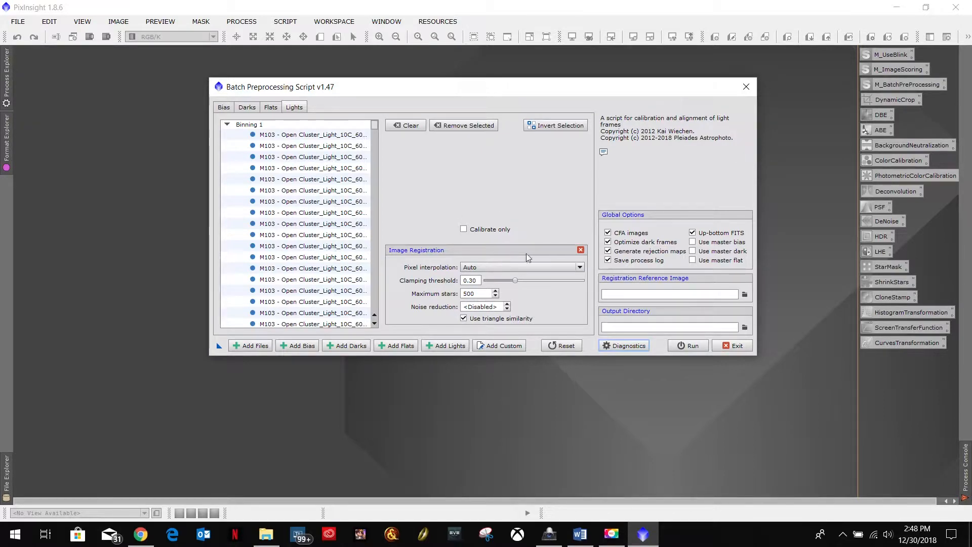
{"action": "left_click", "coordinate": [581, 249]}
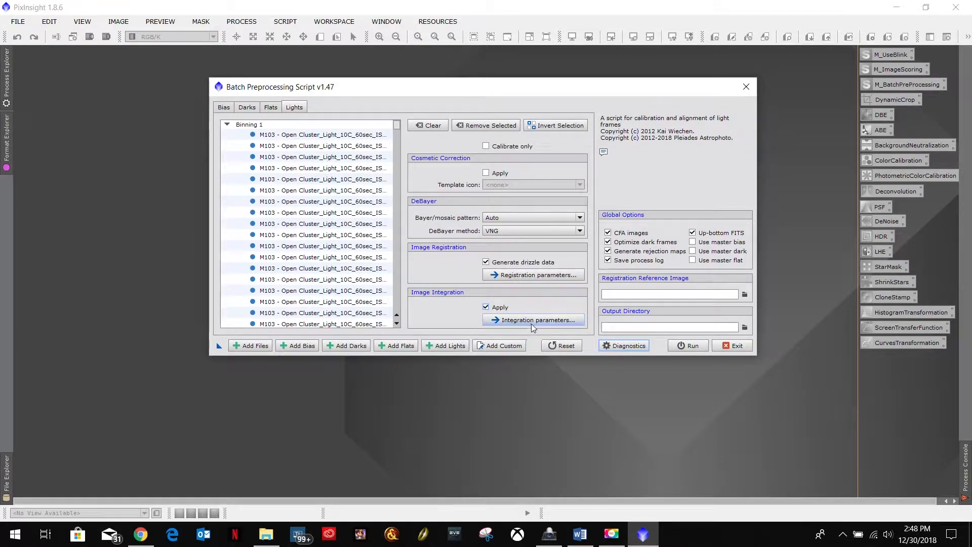
Open the light frames' integration parameters and choose Winsorized Sigma Clipping as the rejection algorithm.
{"action": "left_click", "coordinate": [516, 322]}
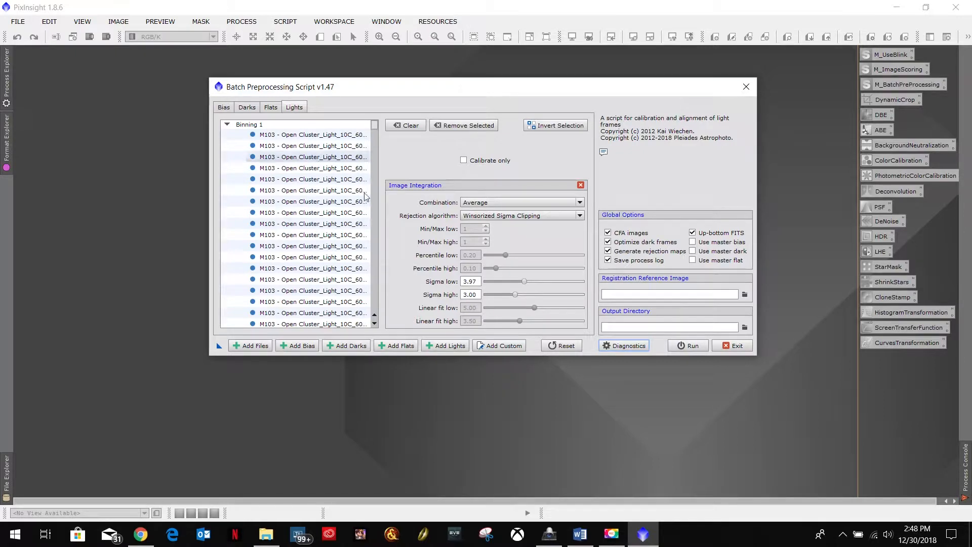
{"action": "left_click", "coordinate": [519, 217]}
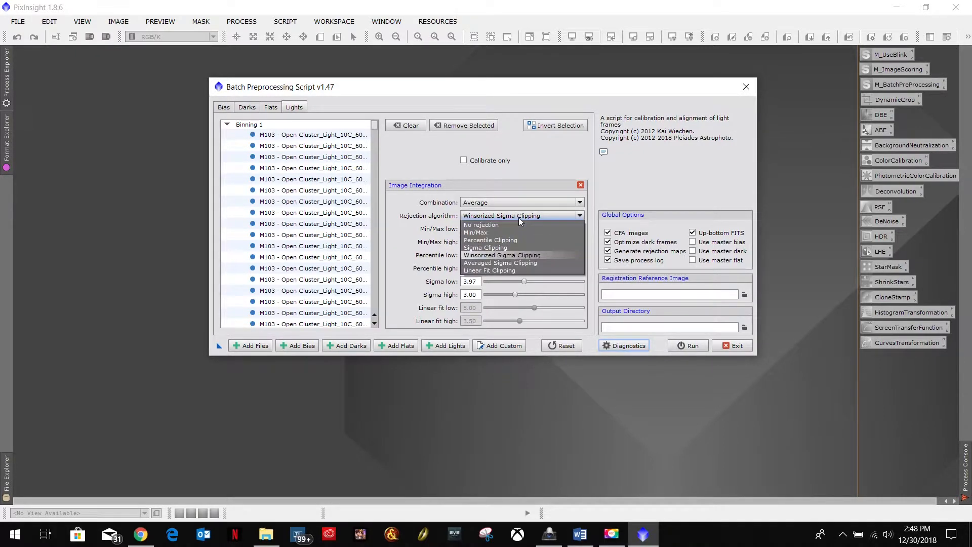
{"action": "left_click", "coordinate": [491, 257]}
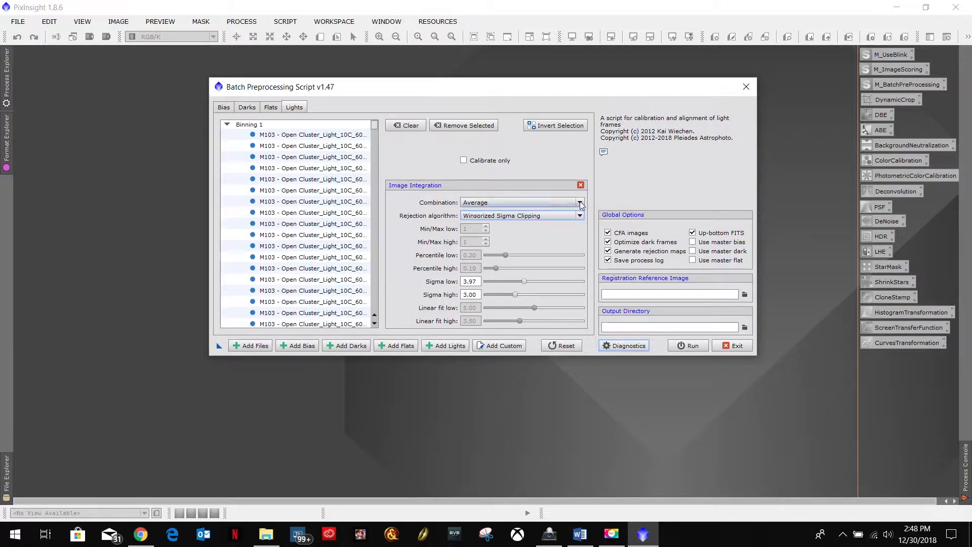
Run the script's diagnostics and read the reported messages.
{"action": "left_click", "coordinate": [623, 346]}
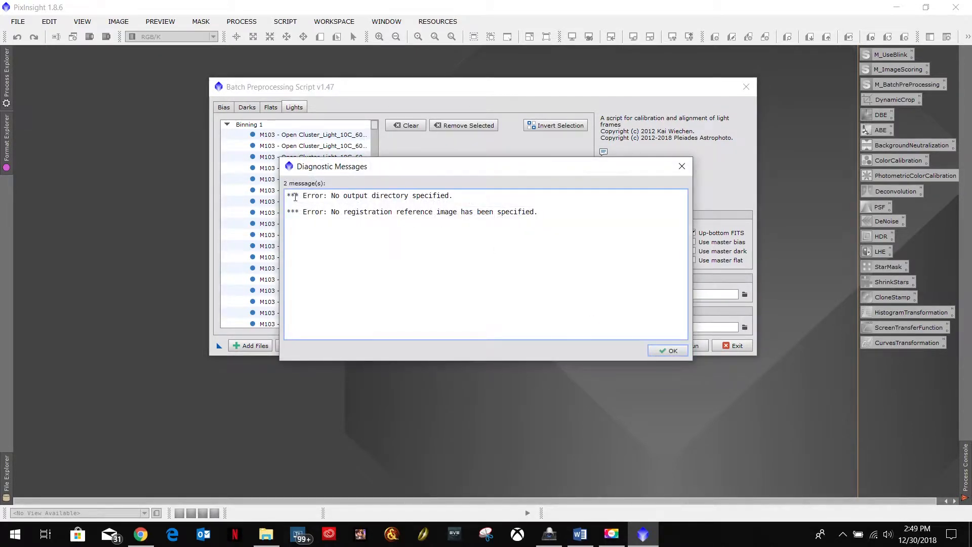
{"action": "left_click_drag", "start_coordinate": [546, 215], "coordinate": [435, 203]}
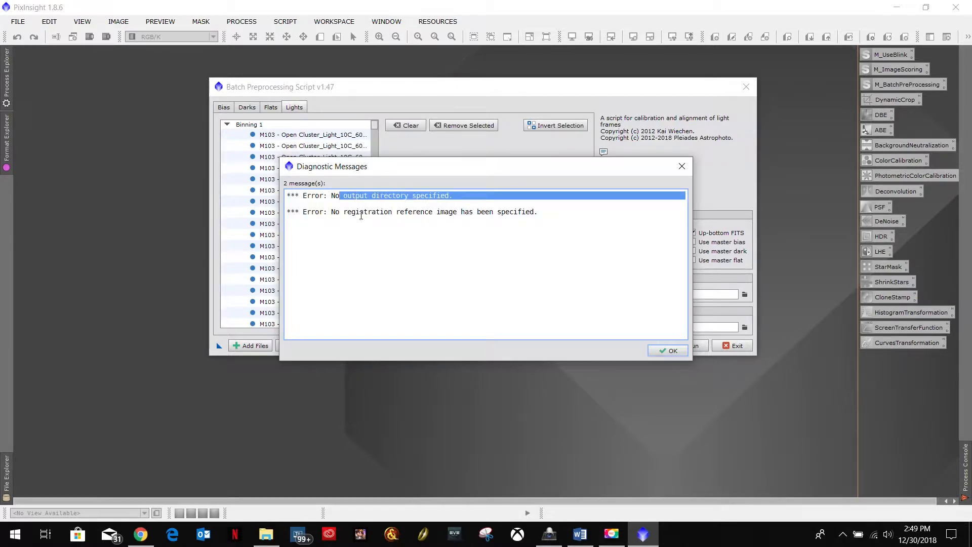
{"action": "left_click_drag", "start_coordinate": [338, 213], "coordinate": [495, 216]}
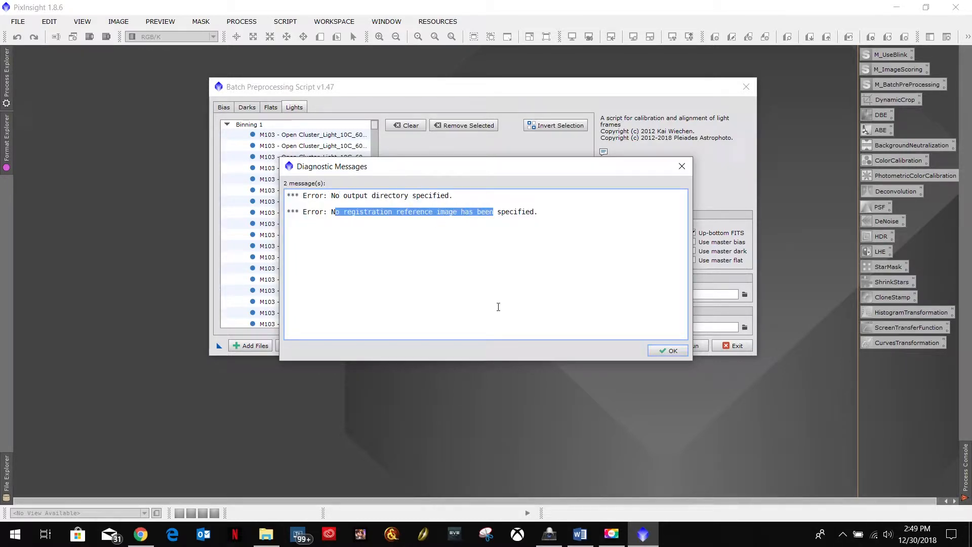
{"action": "left_click", "coordinate": [670, 351]}
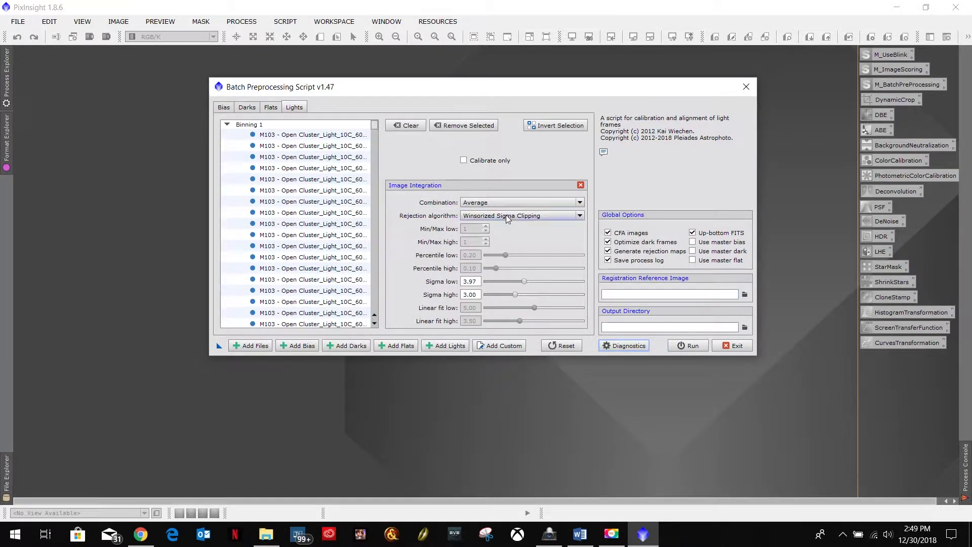
Try Percentile Clipping as the light frames' rejection algorithm and check it with the script's diagnostics.
{"action": "left_click", "coordinate": [529, 216]}
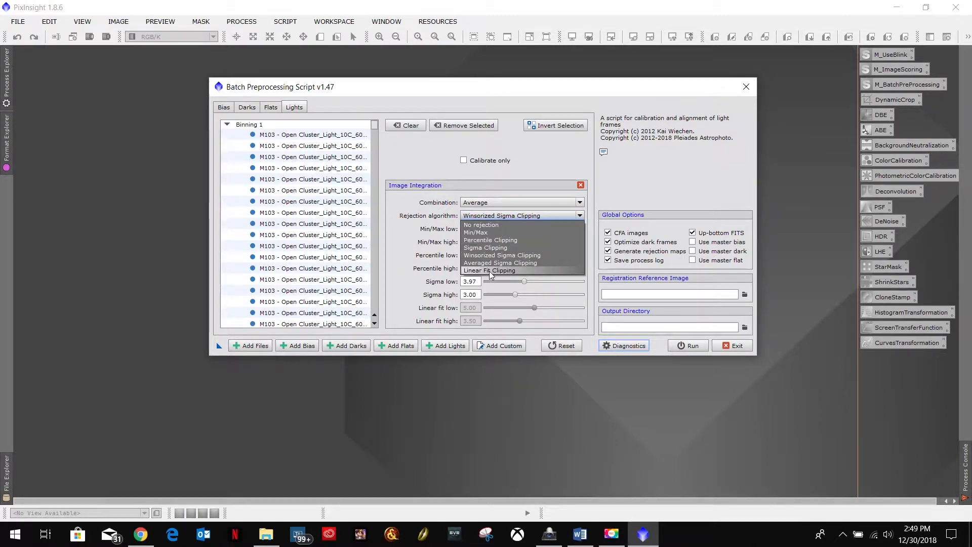
{"action": "left_click", "coordinate": [490, 240]}
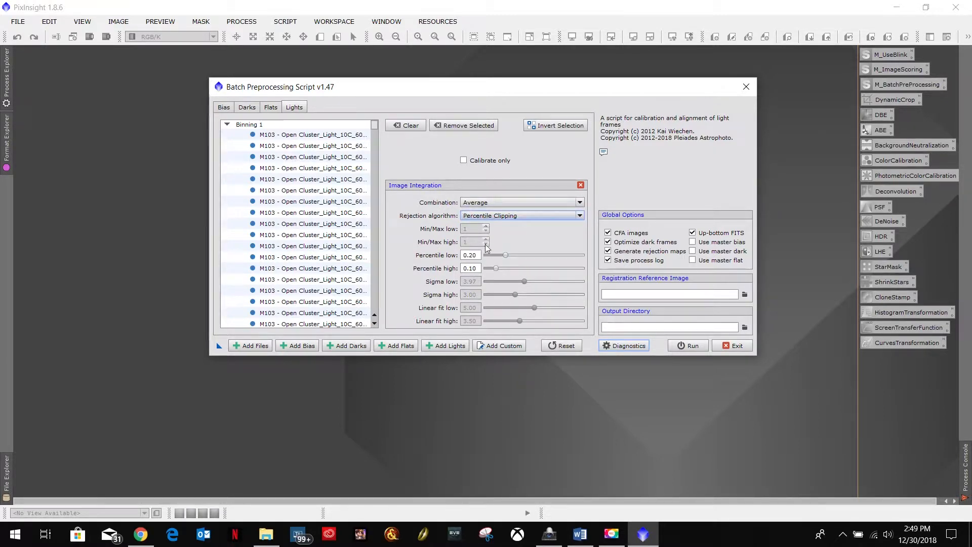
{"action": "left_click", "coordinate": [641, 348]}
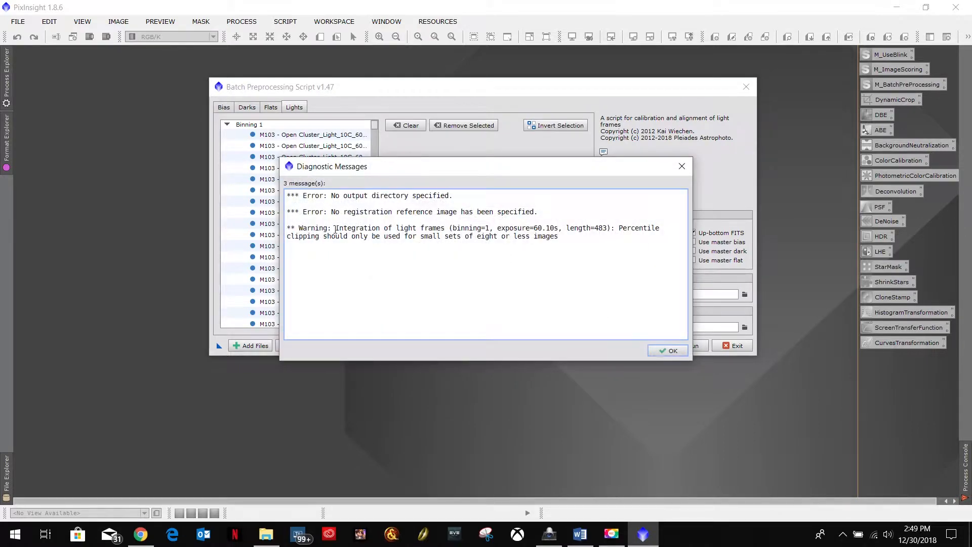
{"action": "left_click_drag", "start_coordinate": [347, 228], "coordinate": [450, 229]}
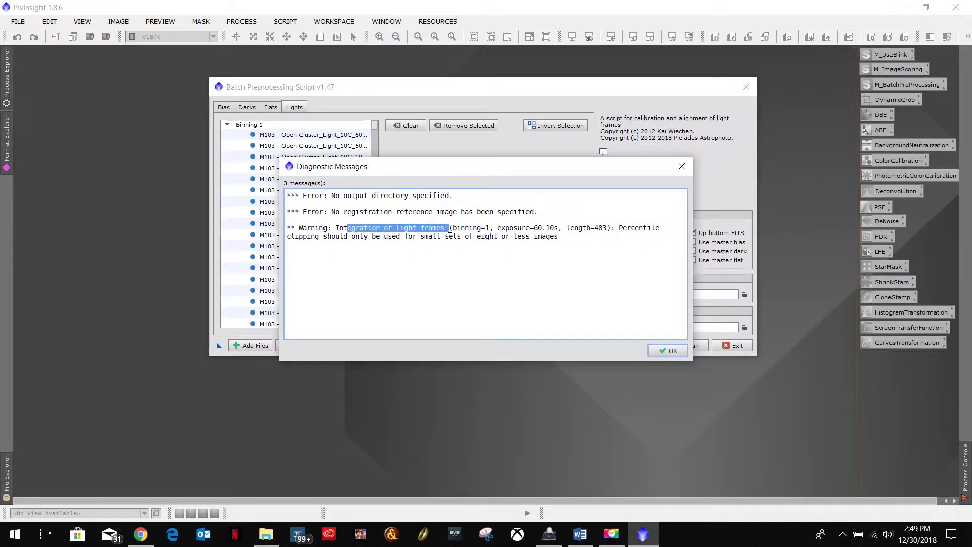
{"action": "left_click_drag", "start_coordinate": [571, 228], "coordinate": [656, 228]}
{"action": "left_click_drag", "start_coordinate": [325, 236], "coordinate": [556, 236]}
{"action": "left_click", "coordinate": [528, 241]}
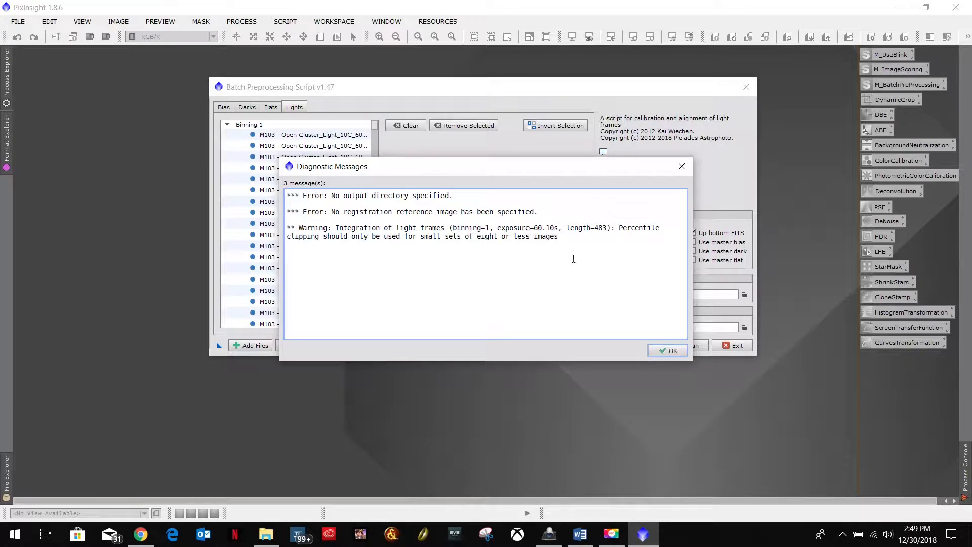
{"action": "left_click", "coordinate": [672, 351]}
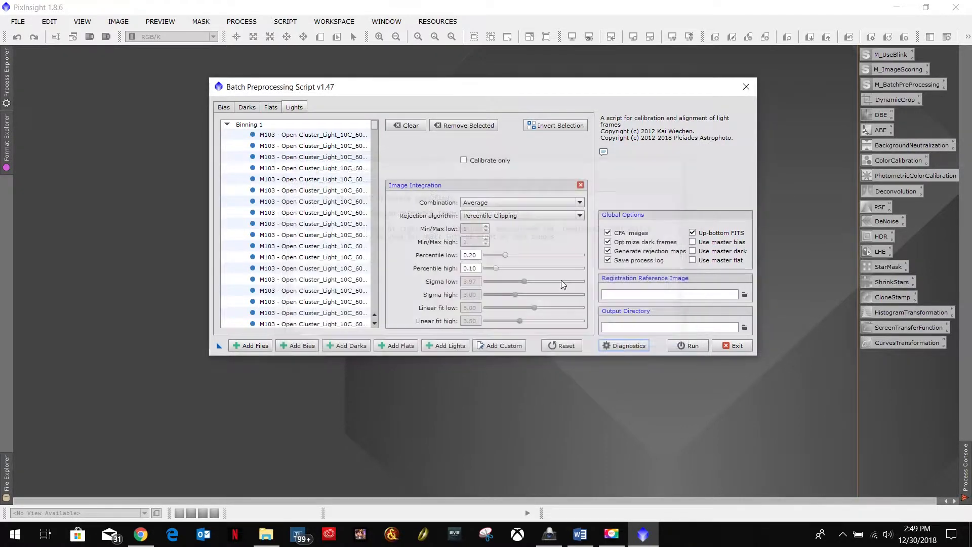
Set the light frames' rejection algorithm back to Winsorized Sigma Clipping.
{"action": "left_click", "coordinate": [516, 215]}
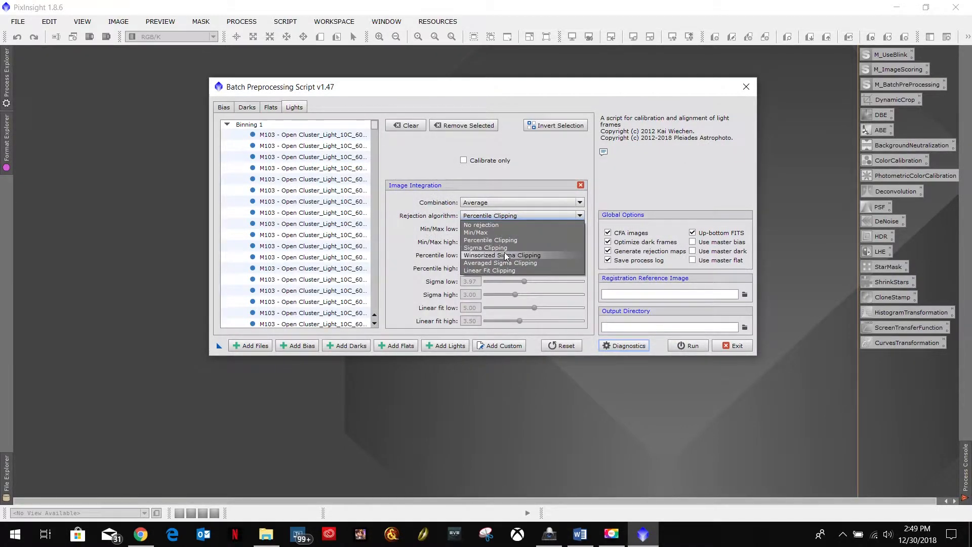
{"action": "left_click", "coordinate": [504, 255]}
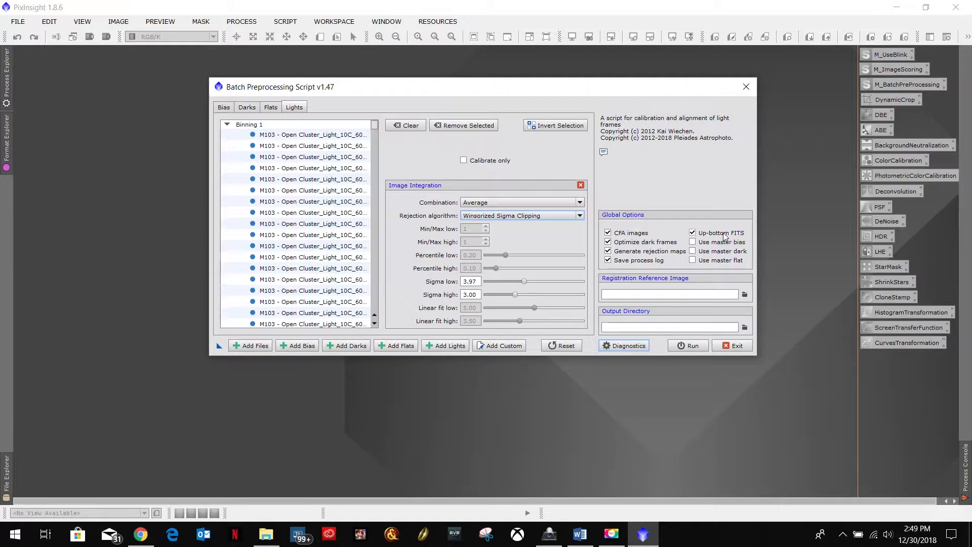
{"action": "left_click", "coordinate": [607, 232]}
Use ref_M103 - Open Cluster_Light_7C_60sec_ISO1600_2018-12-26_184132.CR2 from the BlinkGood folder as the registration reference image.
{"action": "left_click", "coordinate": [745, 294]}
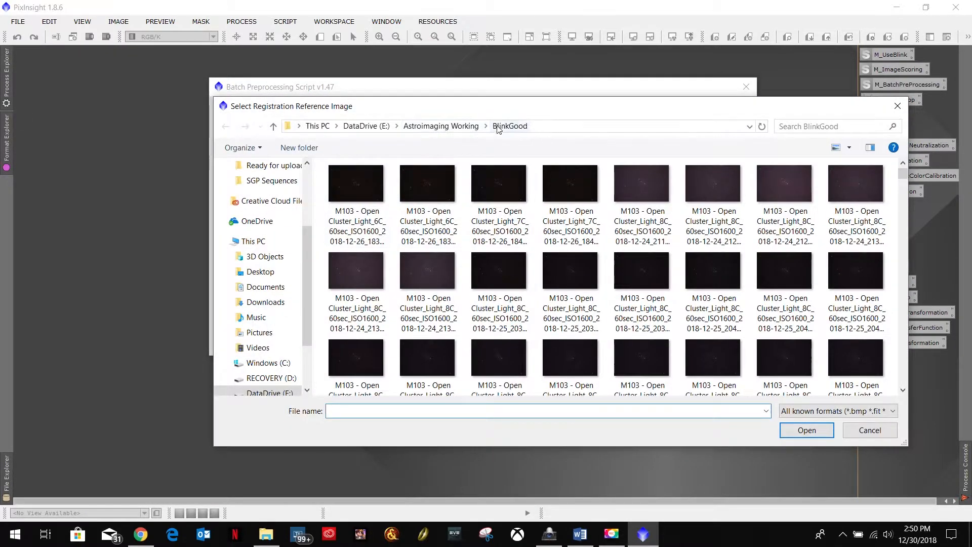
{"action": "left_click_drag", "start_coordinate": [902, 175], "coordinate": [913, 384]}
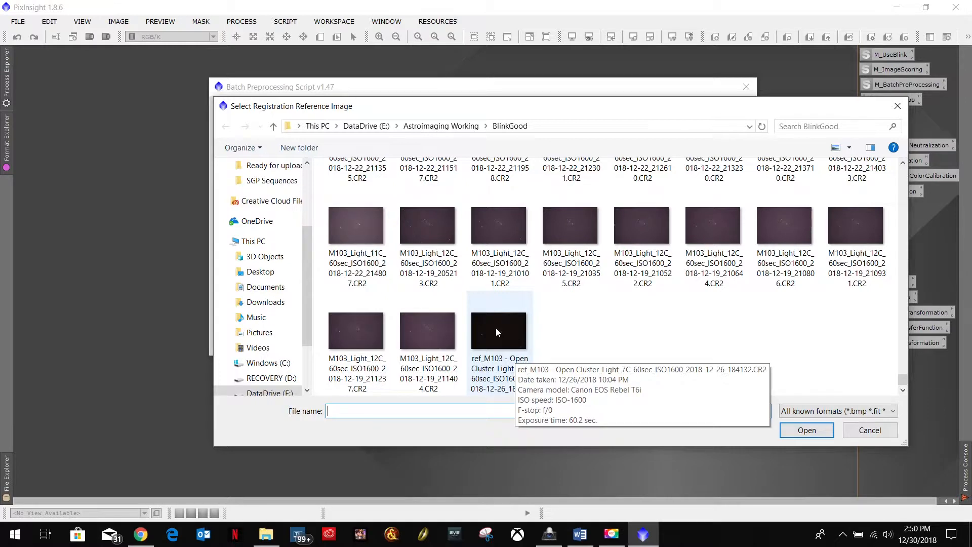
{"action": "left_click", "coordinate": [495, 363]}
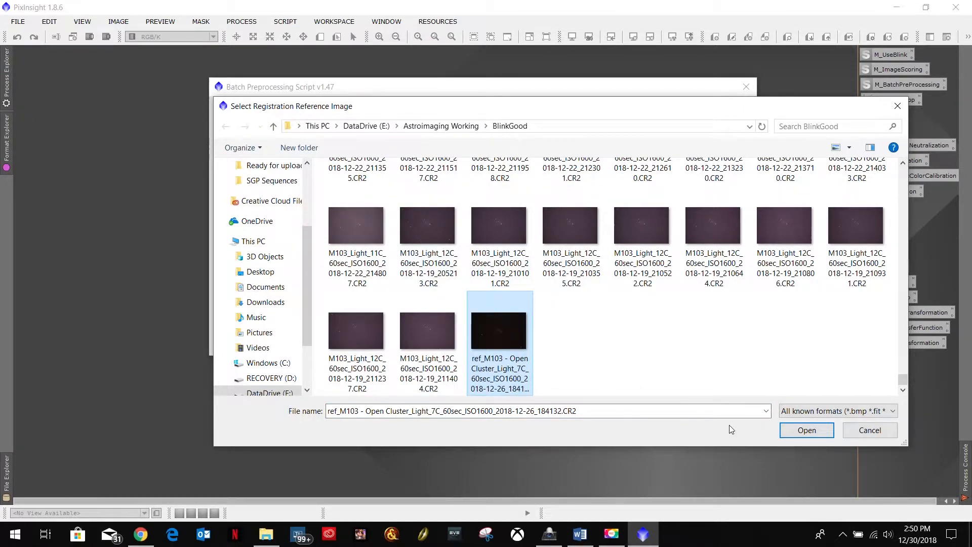
{"action": "left_click", "coordinate": [806, 431]}
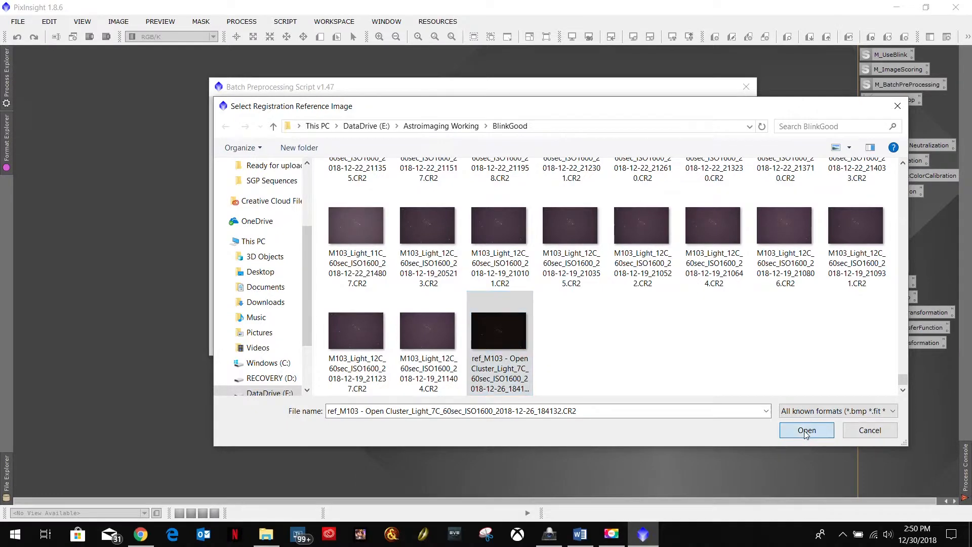
Set the script's output directory to the BatchProcessing folder in E:/Astroimaging Working.
{"action": "left_click", "coordinate": [744, 329]}
{"action": "left_click", "coordinate": [446, 126]}
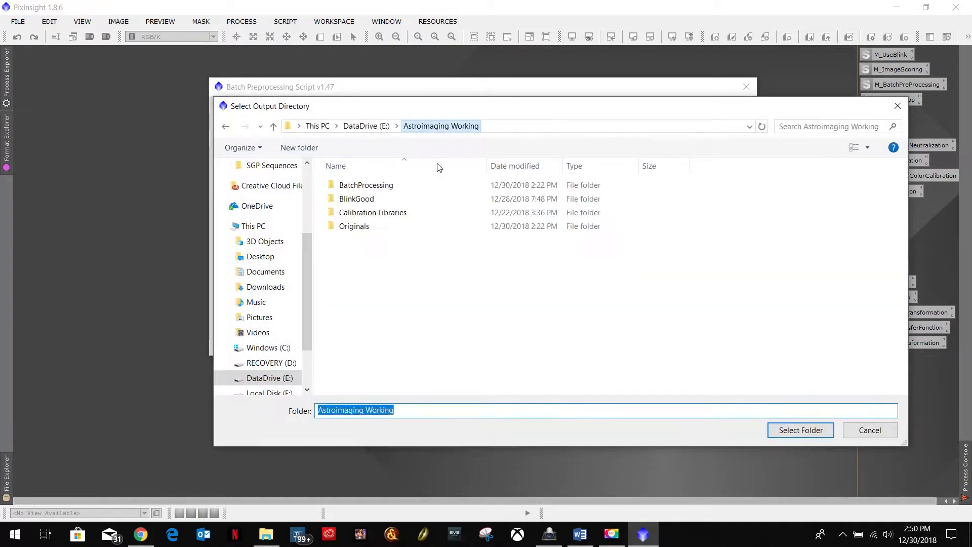
{"action": "double_click", "coordinate": [366, 189]}
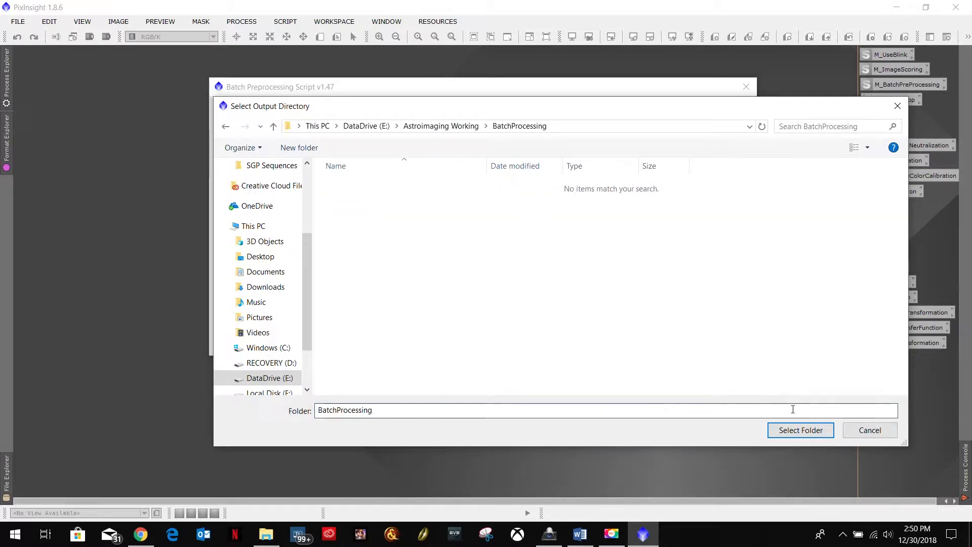
{"action": "left_click", "coordinate": [786, 433]}
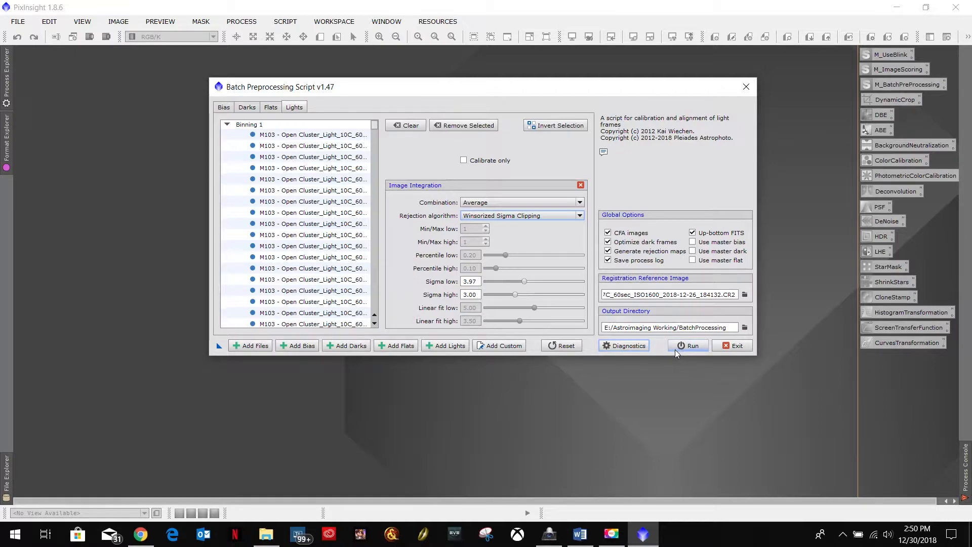
Check the complete setup with the script's diagnostics and run the batch preprocessing.
{"action": "left_click", "coordinate": [628, 346]}
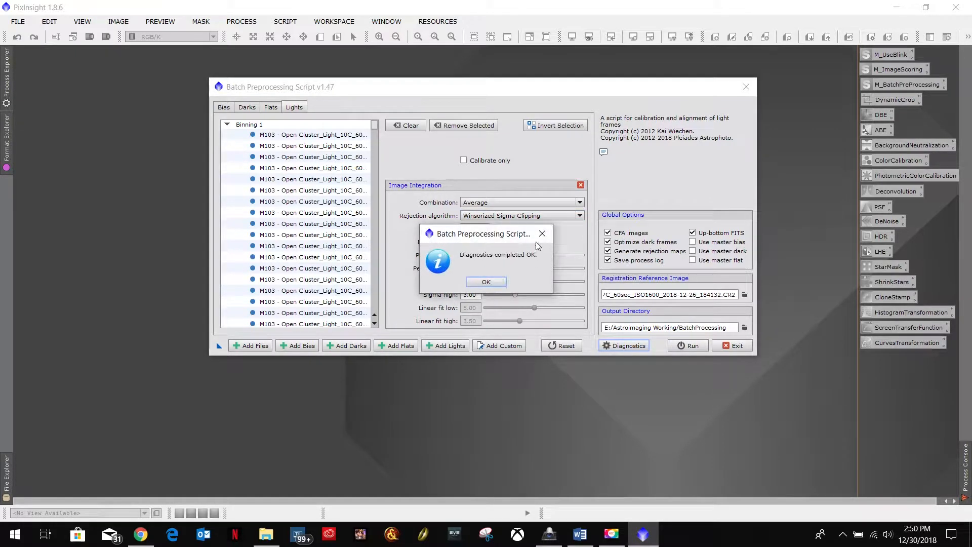
{"action": "left_click", "coordinate": [485, 283]}
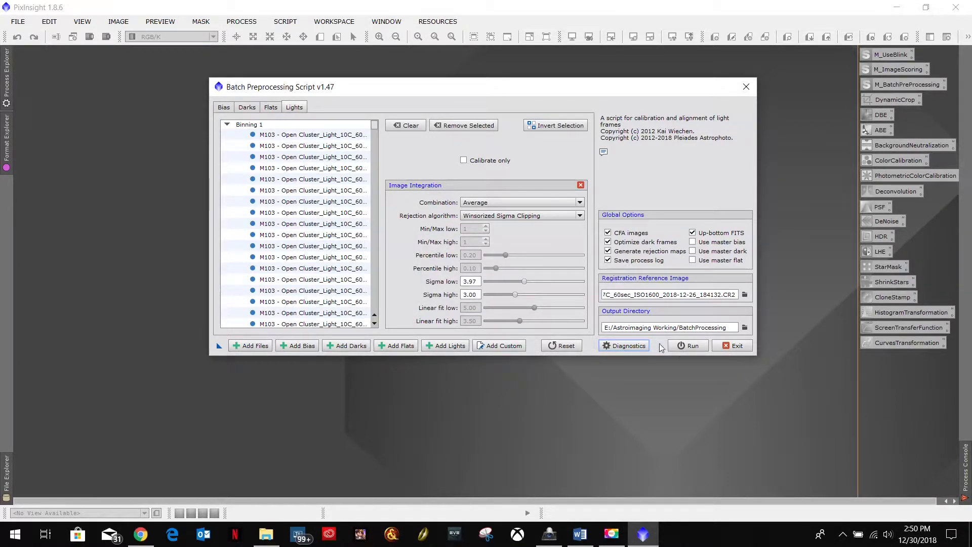
{"action": "left_click", "coordinate": [692, 344]}
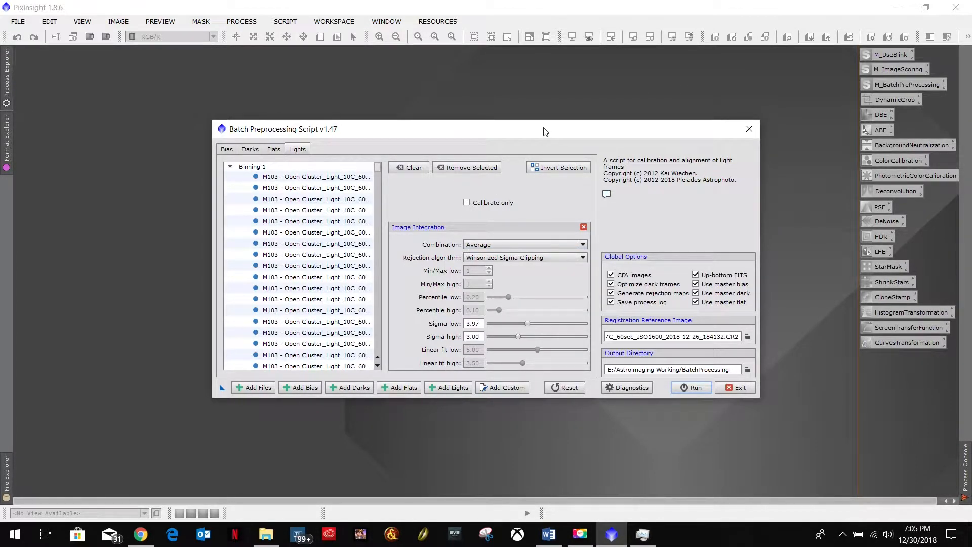
Exit the Batch Preprocessing script and review the end of its log in the Process Console.
{"action": "left_click", "coordinate": [739, 388]}
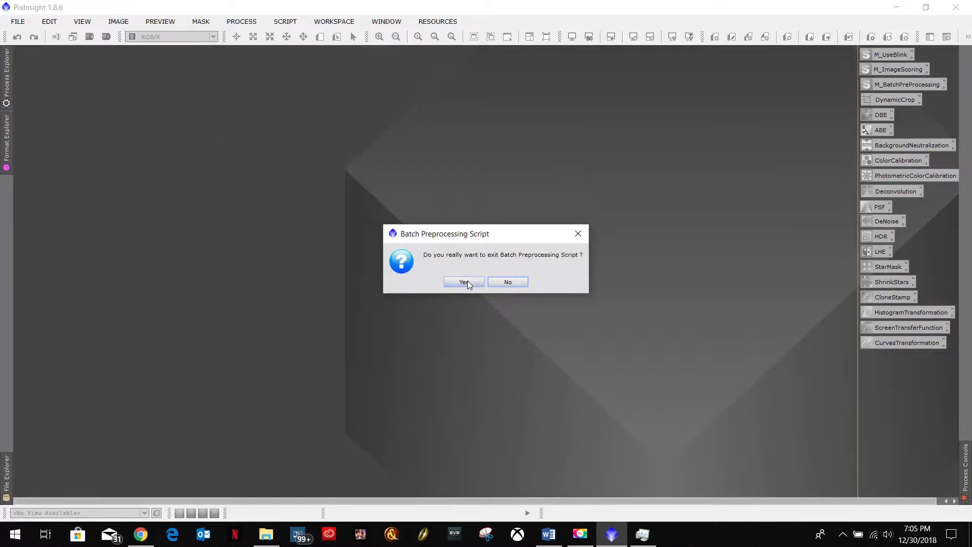
{"action": "left_click", "coordinate": [464, 281]}
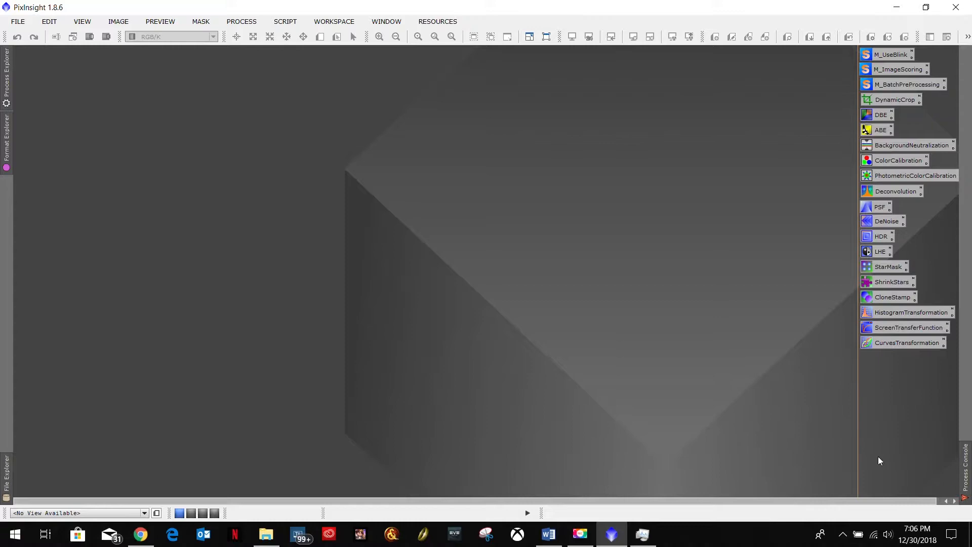
{"action": "left_click", "coordinate": [964, 474]}
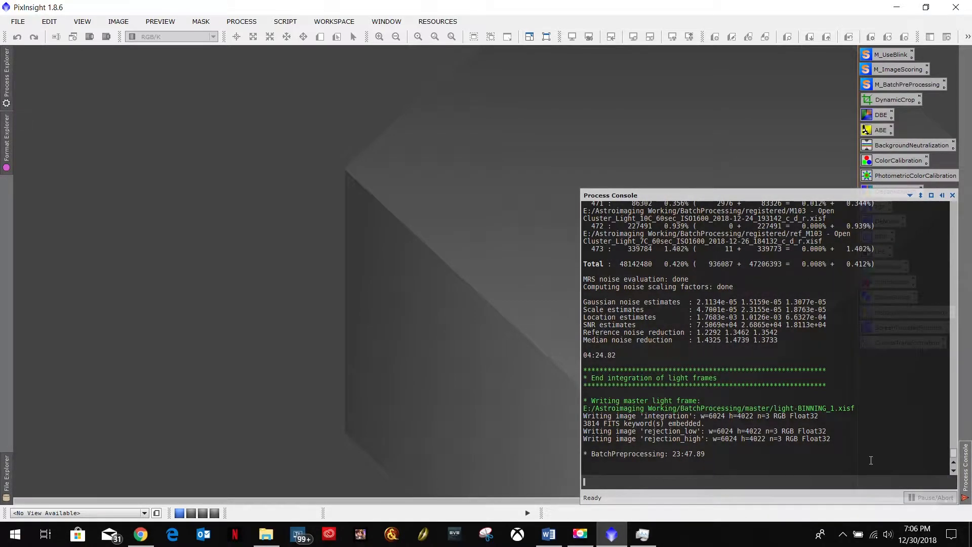
{"action": "mouse_move", "coordinate": [953, 465]}
{"action": "left_mouse_down"}
{"action": "mouse_move", "coordinate": [964, 205]}
{"action": "mouse_move", "coordinate": [943, 425]}
{"action": "mouse_move", "coordinate": [948, 466]}
{"action": "mouse_move", "coordinate": [967, 466]}
{"action": "left_mouse_up"}
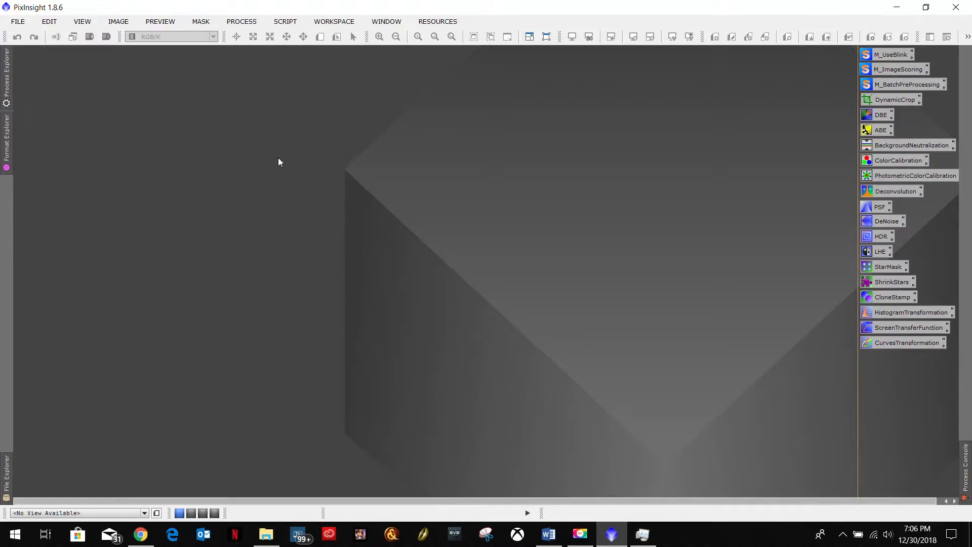
Switch to File Explorer and look over the calibrated, logs, master and registered output folders in BatchProcessing.
{"action": "left_click", "coordinate": [266, 534]}
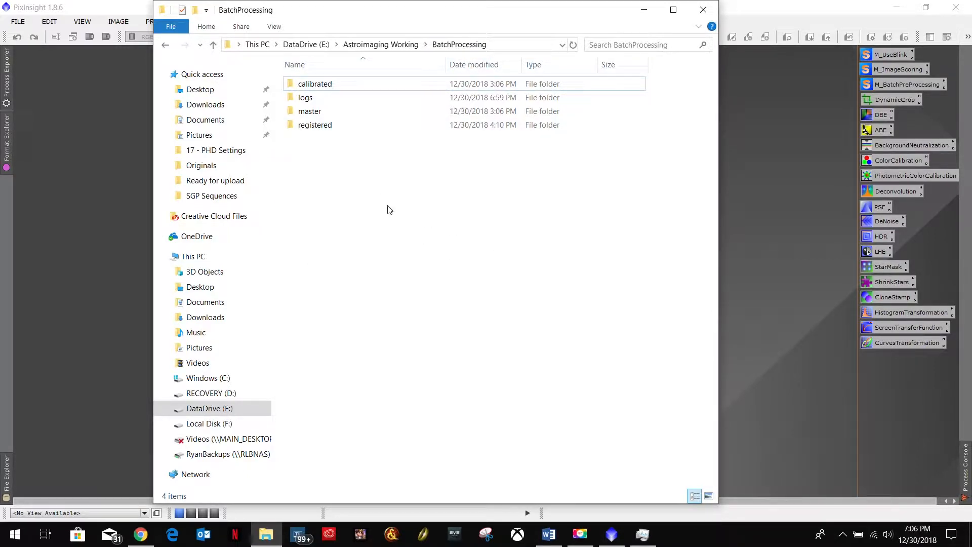
{"action": "left_click", "coordinate": [326, 82]}
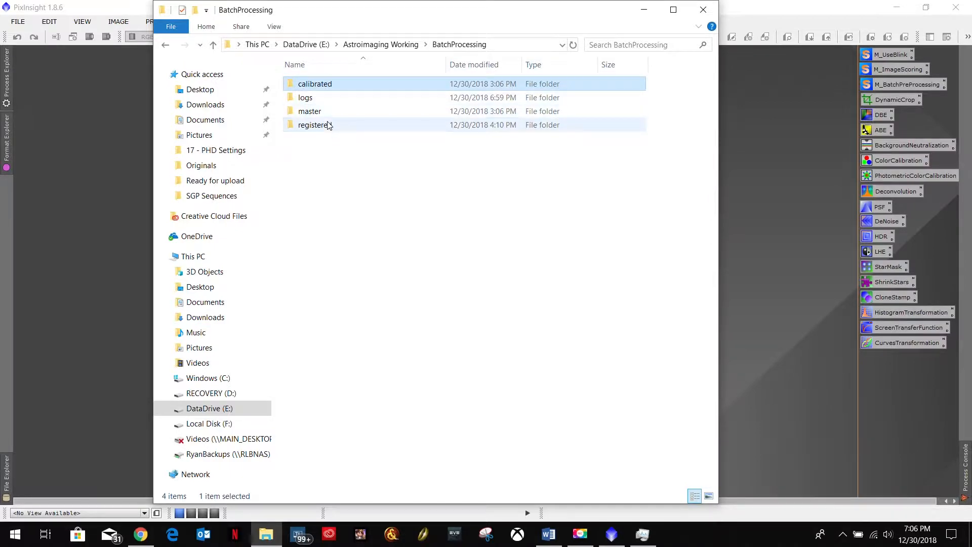
{"action": "left_click", "coordinate": [321, 125]}
{"action": "left_click", "coordinate": [321, 109]}
{"action": "left_click", "coordinate": [308, 98]}
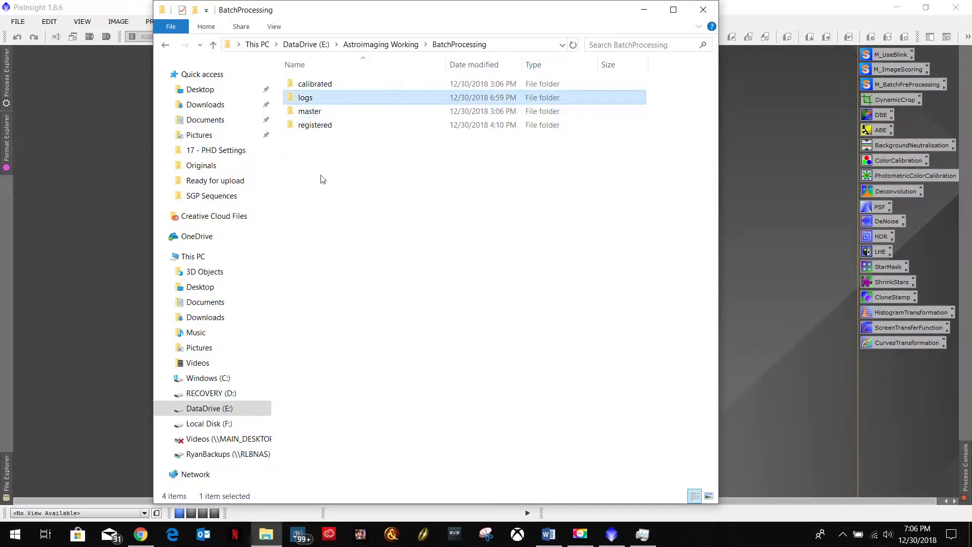
{"action": "left_click", "coordinate": [330, 148]}
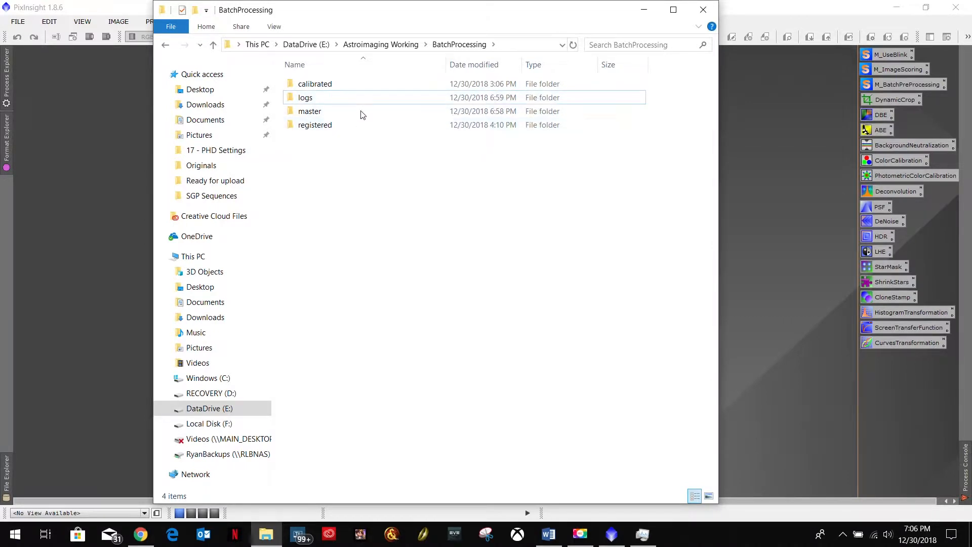
Examine the light frames in the calibrated output folder and its debayered subfolder.
{"action": "double_click", "coordinate": [314, 85]}
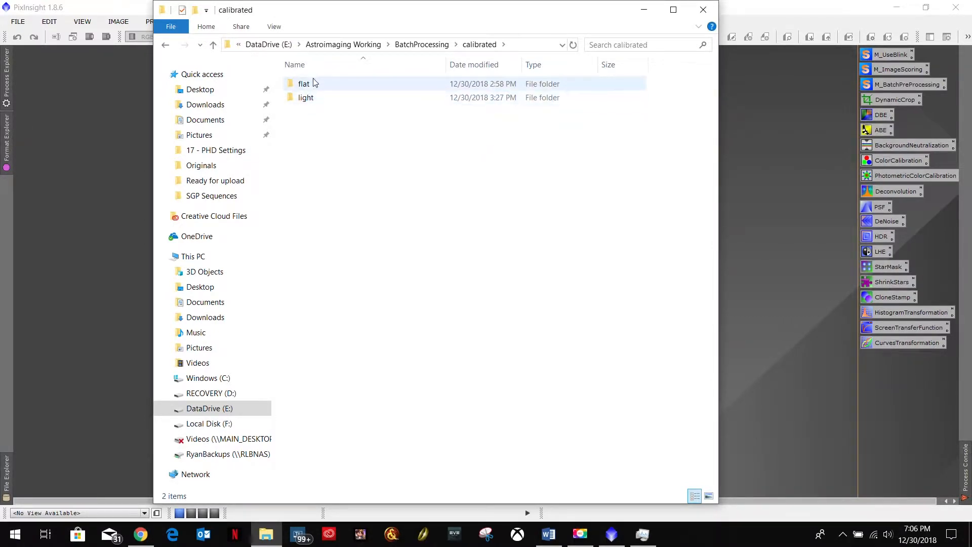
{"action": "double_click", "coordinate": [313, 98]}
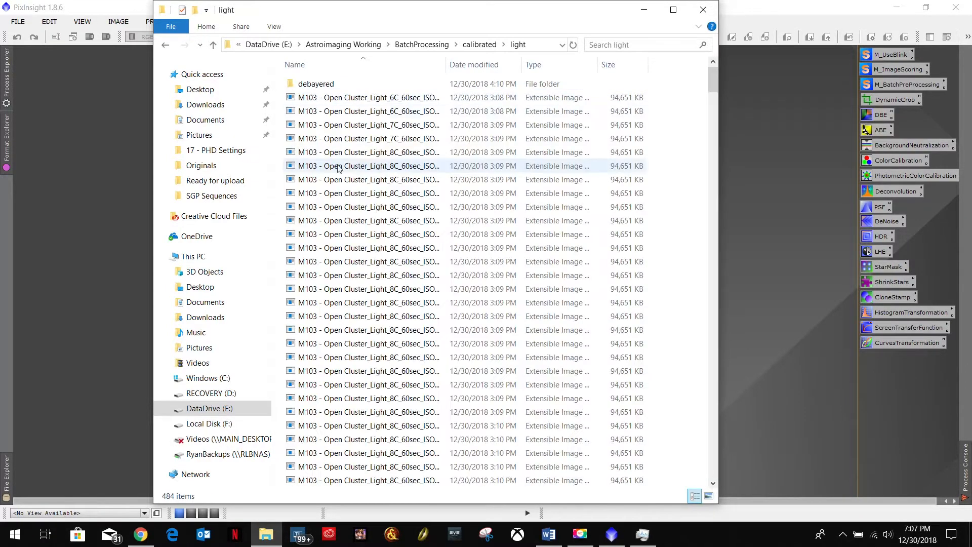
{"action": "scroll", "coordinate": [363, 241], "scroll_direction": "down", "scroll_amount": 7}
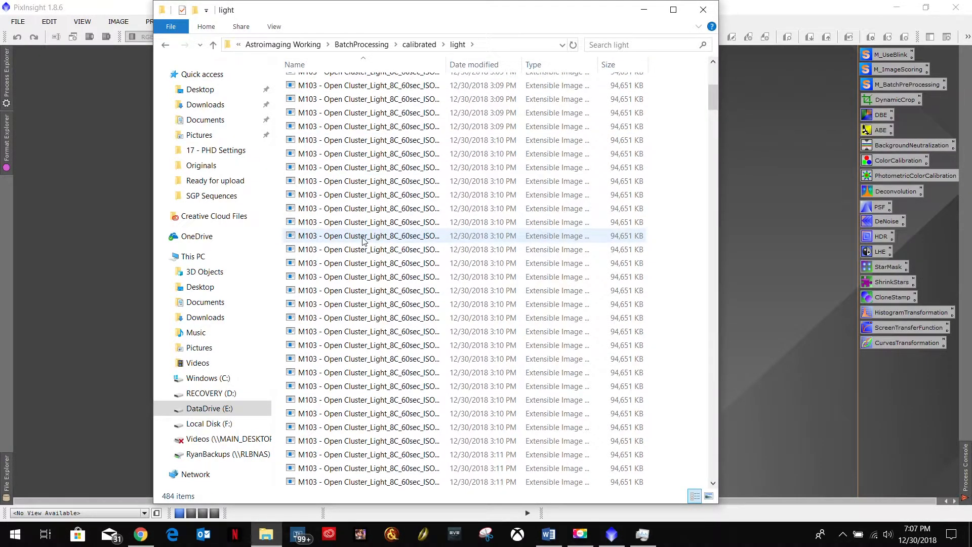
{"action": "scroll", "coordinate": [363, 240], "scroll_direction": "up", "scroll_amount": 7}
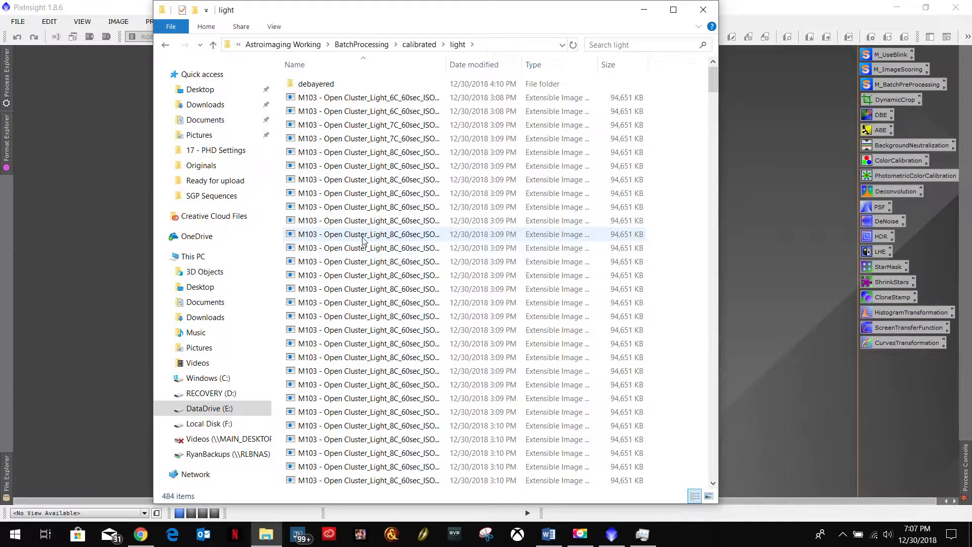
{"action": "double_click", "coordinate": [354, 87]}
{"action": "left_click", "coordinate": [166, 45]}
{"action": "left_click", "coordinate": [166, 45]}
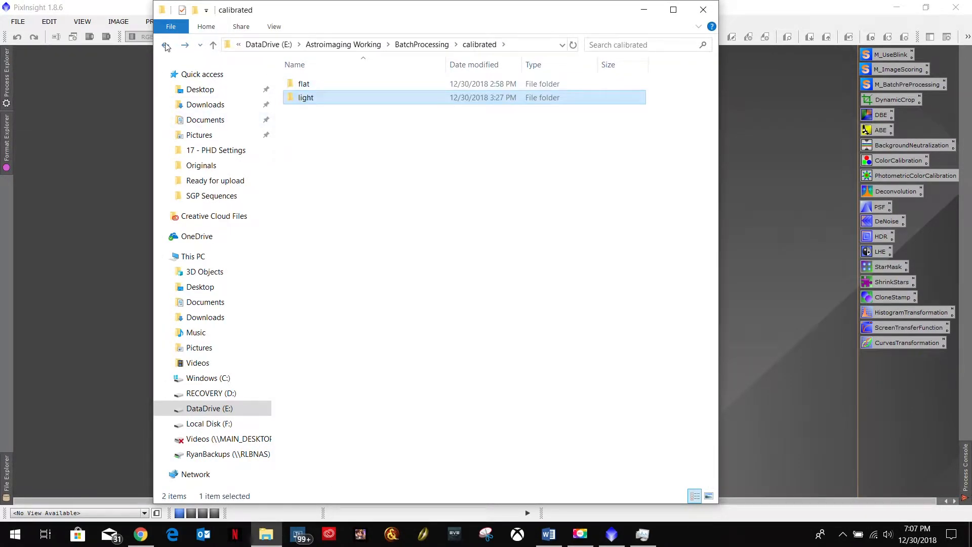
{"action": "left_click", "coordinate": [166, 45]}
Examine the contents of the registered and logs folders in BatchProcessing.
{"action": "double_click", "coordinate": [307, 126]}
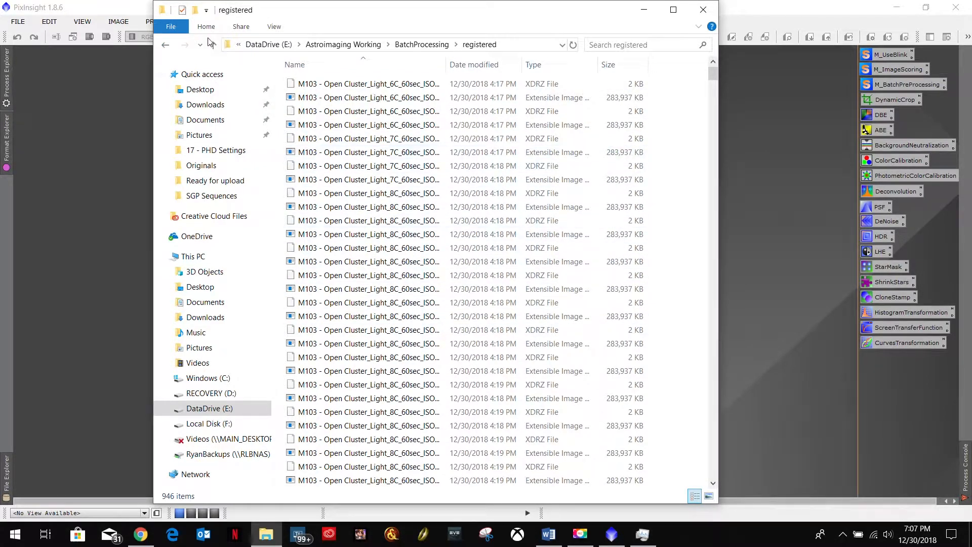
{"action": "left_click", "coordinate": [165, 45]}
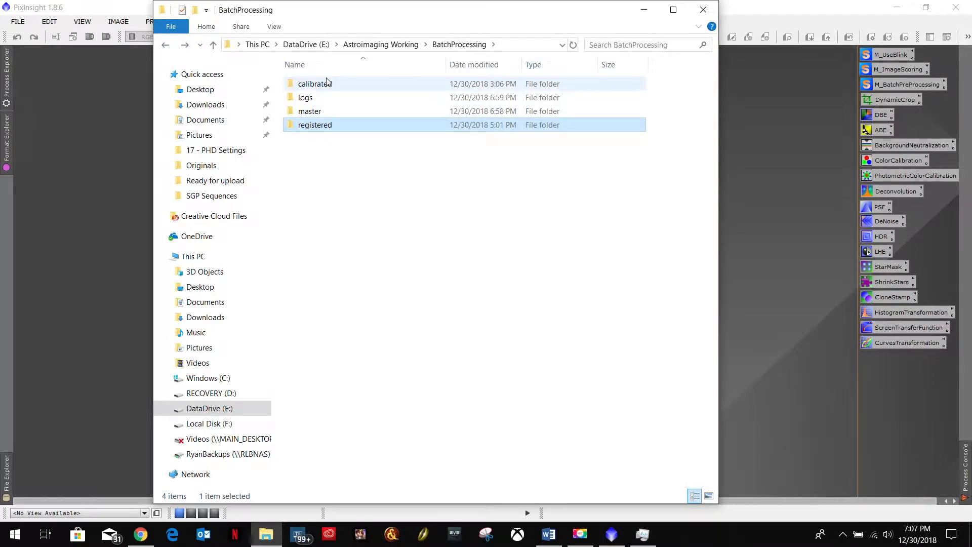
{"action": "double_click", "coordinate": [308, 97]}
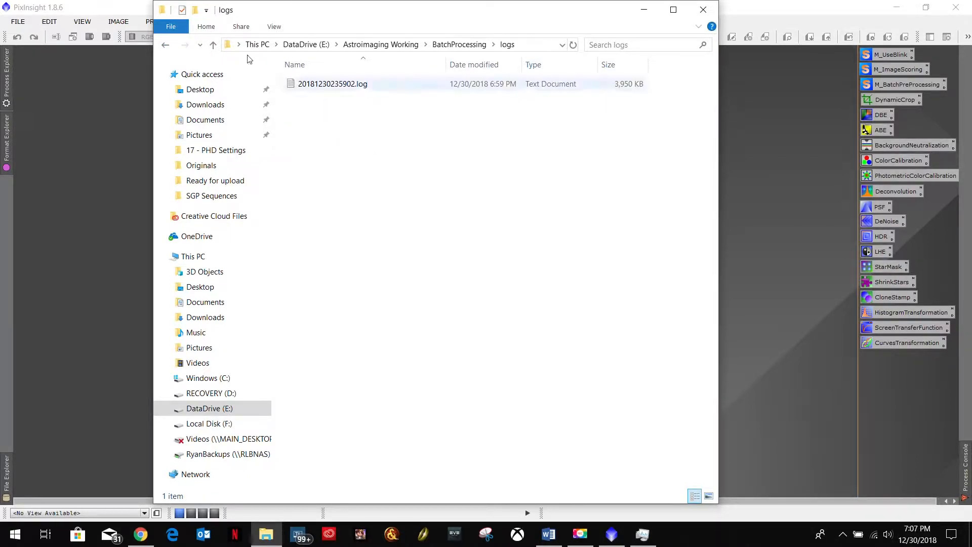
{"action": "left_click", "coordinate": [165, 45]}
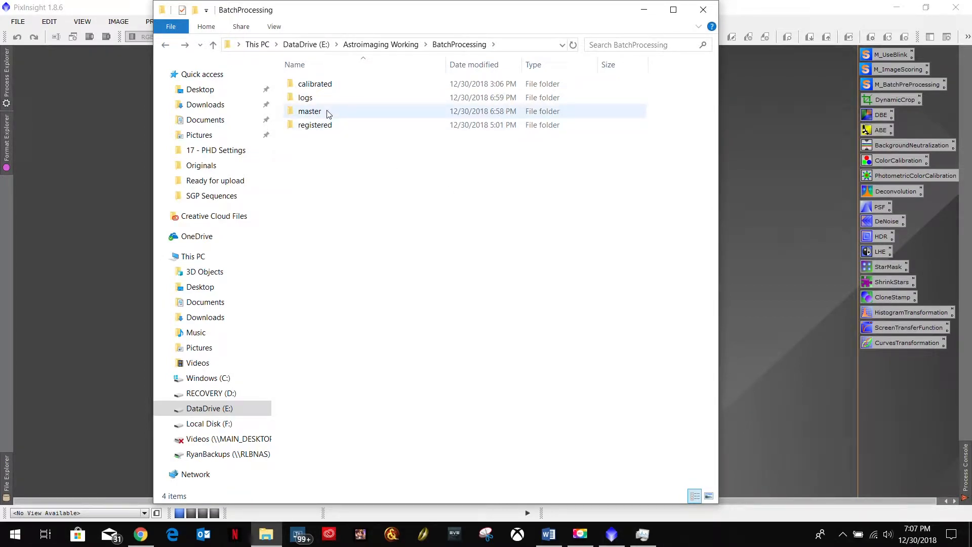
Bring up PixInsight's file-opening dialog and examine the bias, dark, flat and light masters in File Explorer's master folder.
{"action": "left_click", "coordinate": [753, 151]}
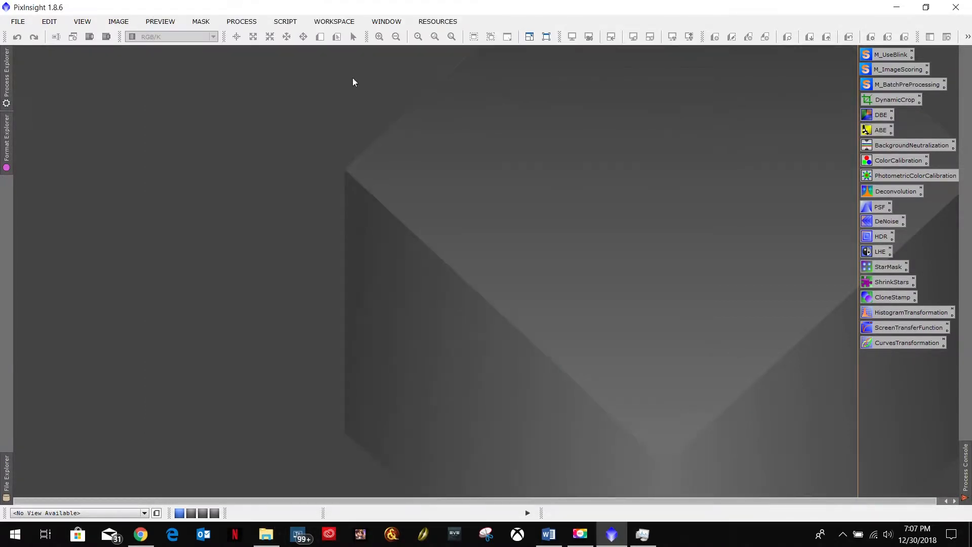
{"action": "double_click", "coordinate": [338, 167]}
{"action": "left_click", "coordinate": [266, 535]}
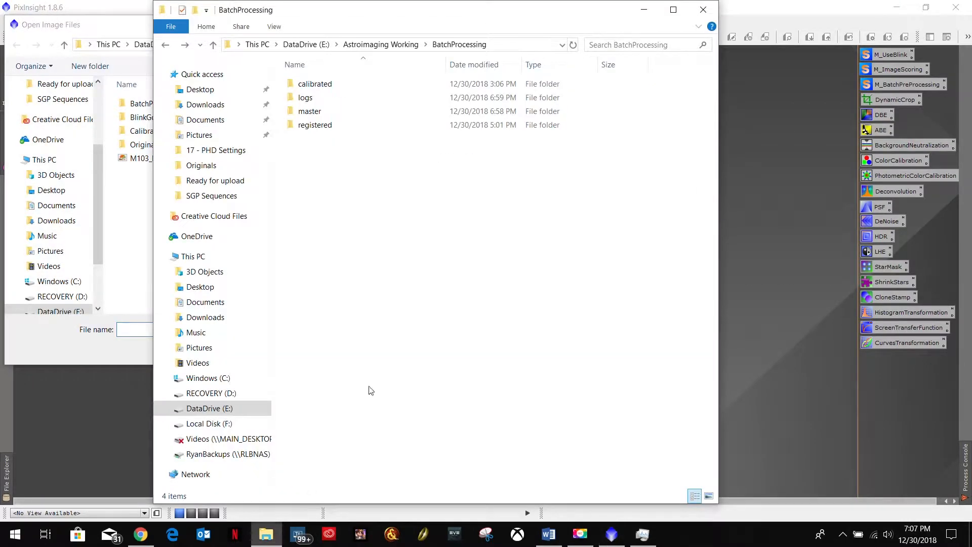
{"action": "double_click", "coordinate": [320, 113]}
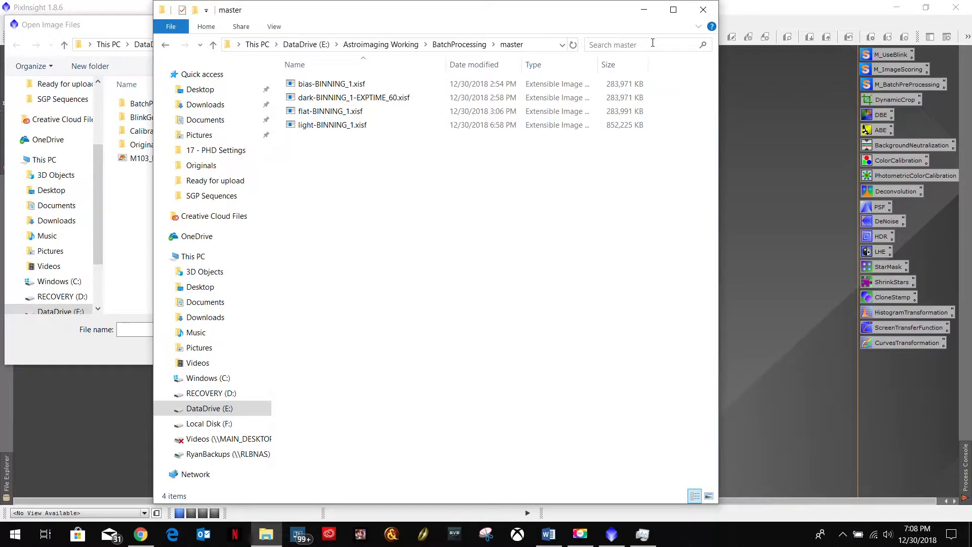
{"action": "left_click", "coordinate": [644, 10]}
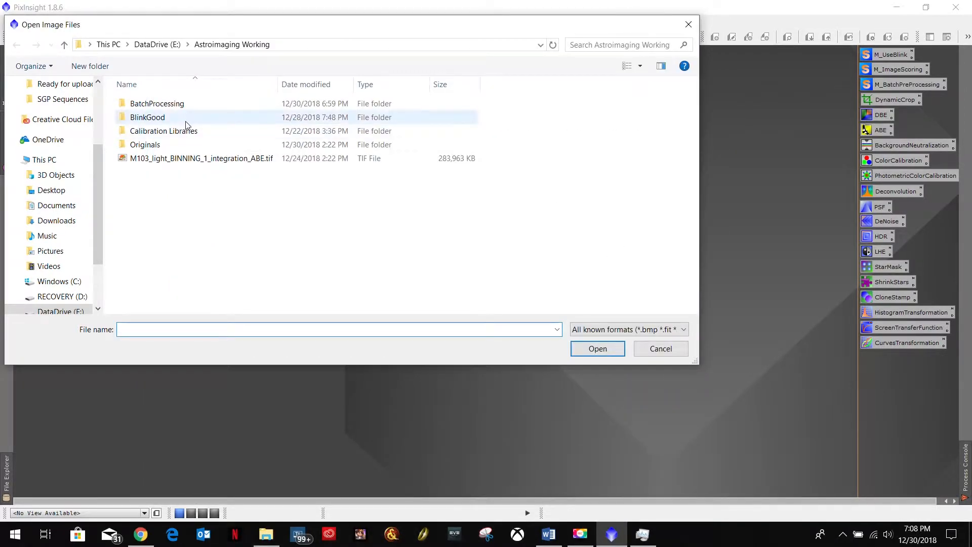
Open light-BINNING_1.xisf from the master folder inside BatchProcessing.
{"action": "left_click", "coordinate": [177, 109]}
{"action": "double_click", "coordinate": [177, 107]}
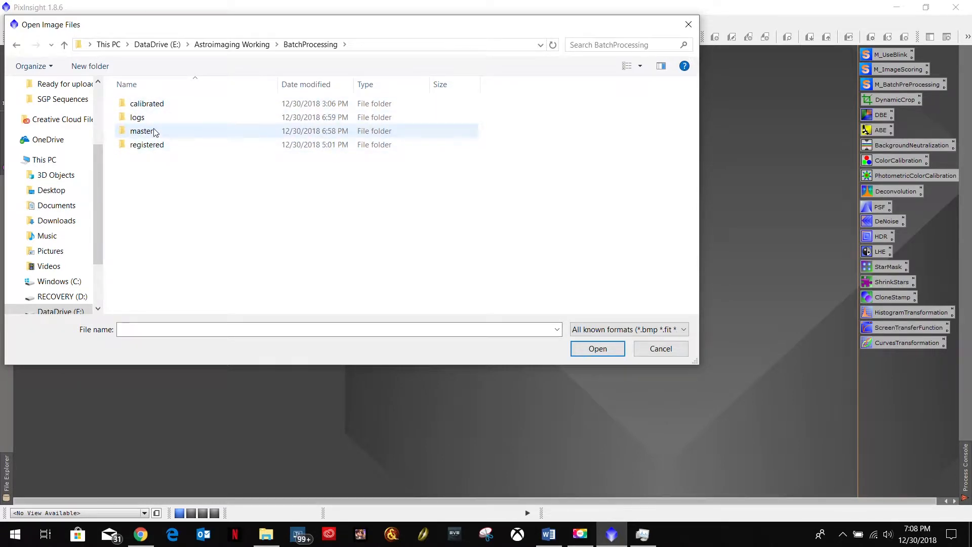
{"action": "double_click", "coordinate": [142, 131]}
{"action": "double_click", "coordinate": [160, 144]}
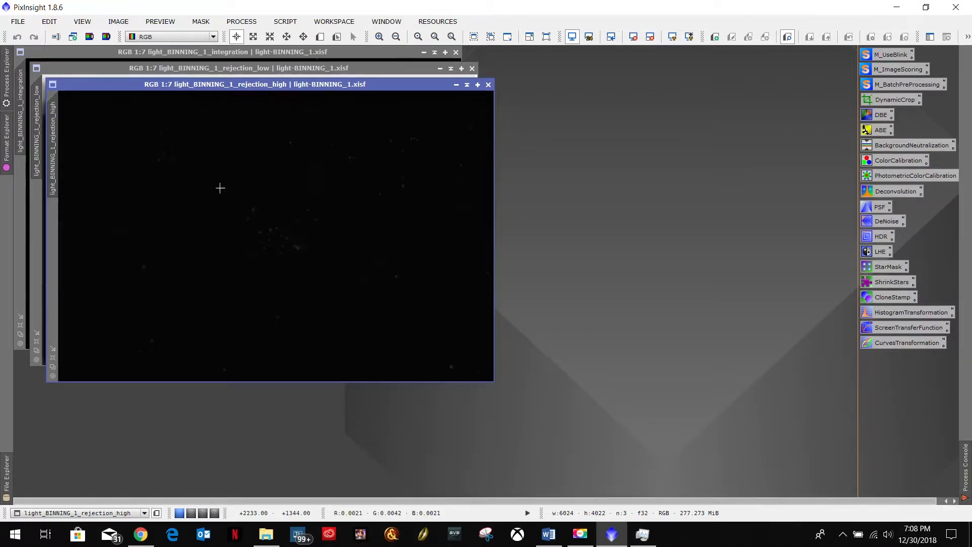
Auto-stretch the display of the rejection_high image and inspect its stars at 1:1.
{"action": "left_click", "coordinate": [672, 37]}
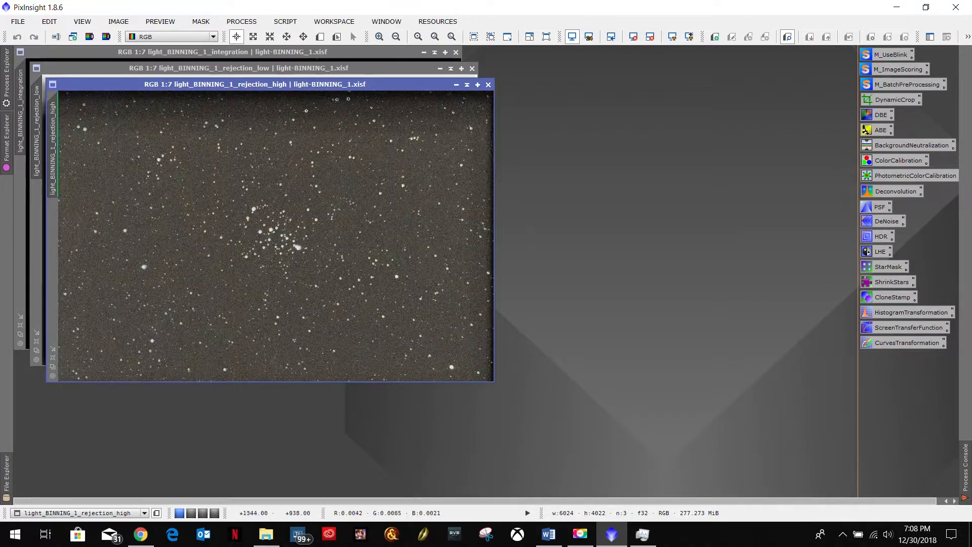
{"action": "scroll", "coordinate": [272, 253], "scroll_direction": "up", "scroll_amount": 3}
{"action": "scroll", "coordinate": [272, 256], "scroll_direction": "up", "scroll_amount": 3}
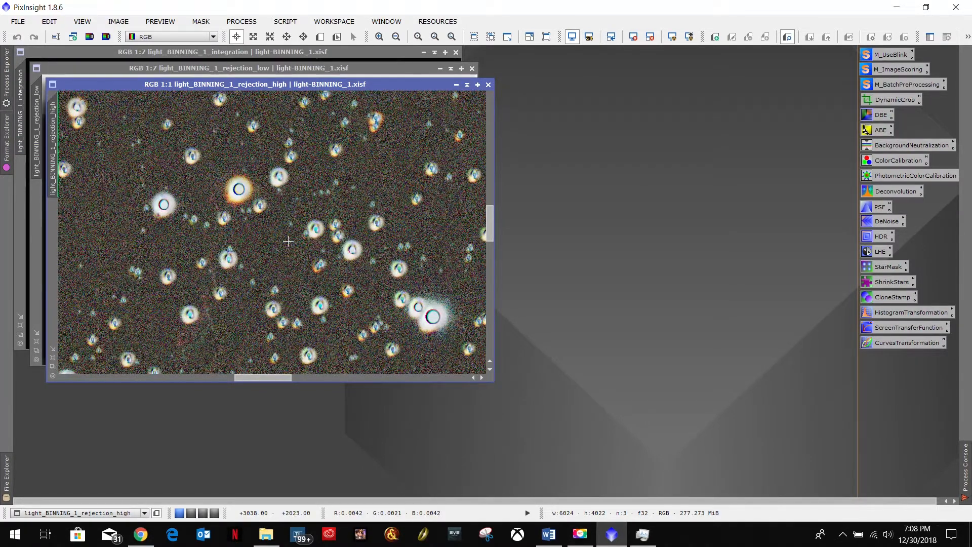
{"action": "scroll", "coordinate": [288, 241], "scroll_direction": "down", "scroll_amount": 6}
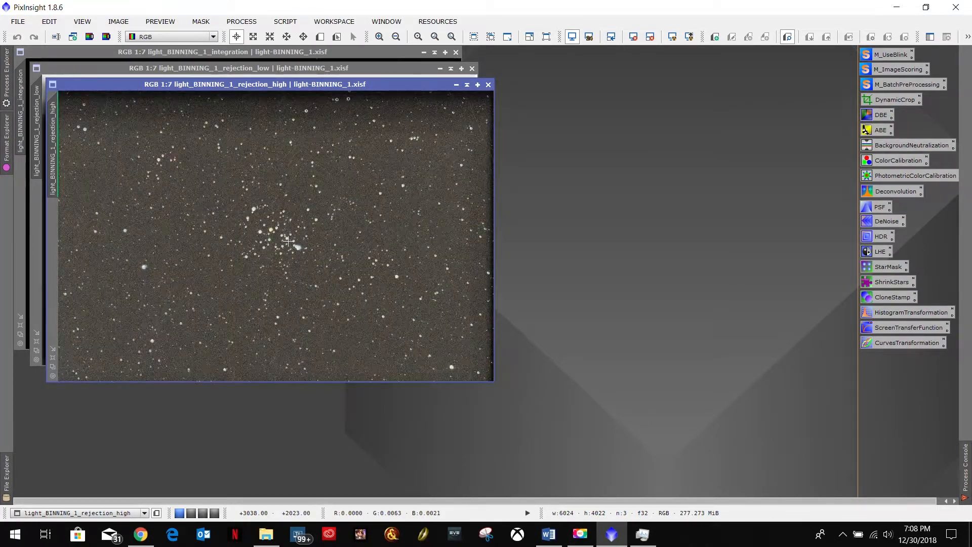
Close the rejection_high and rejection_low images and open the HistogramTransformation process.
{"action": "left_click", "coordinate": [489, 85]}
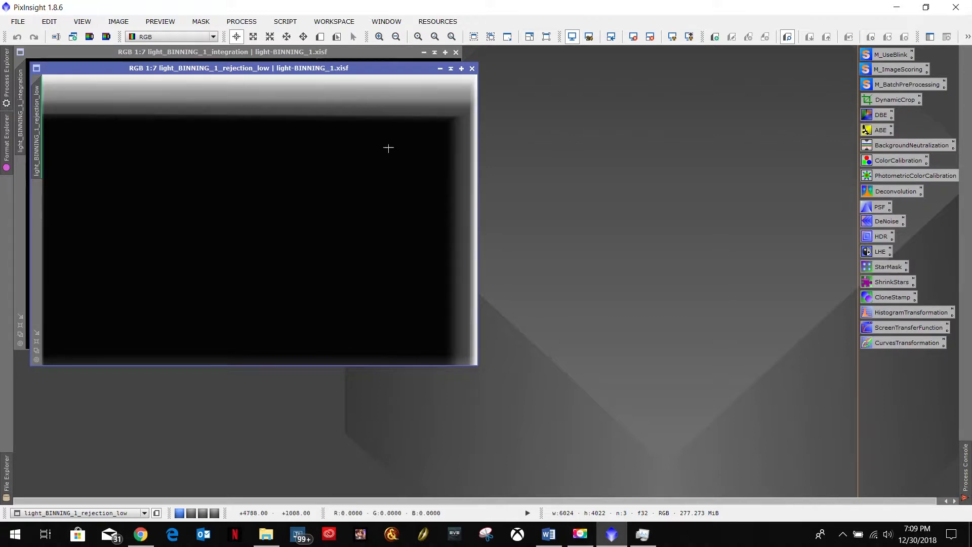
{"action": "left_click", "coordinate": [472, 68]}
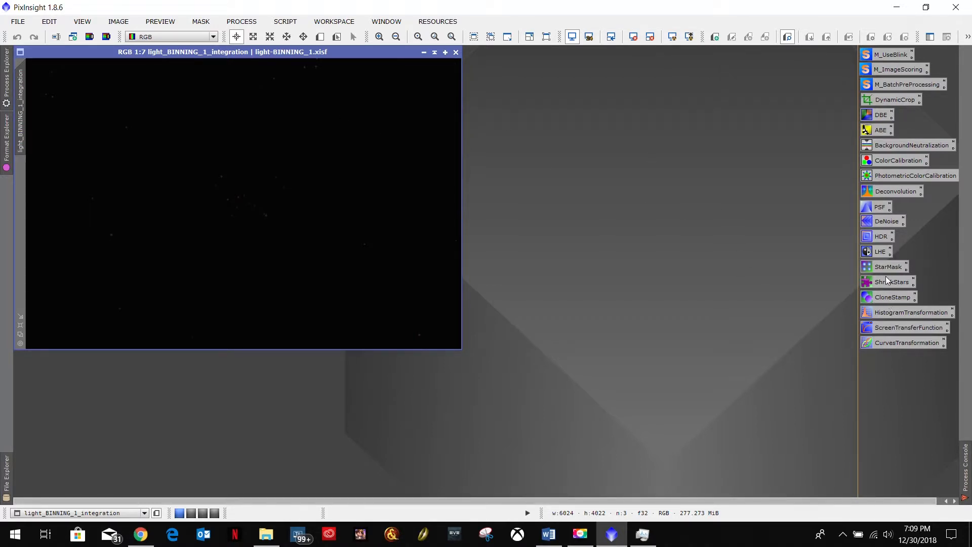
{"action": "double_click", "coordinate": [891, 311]}
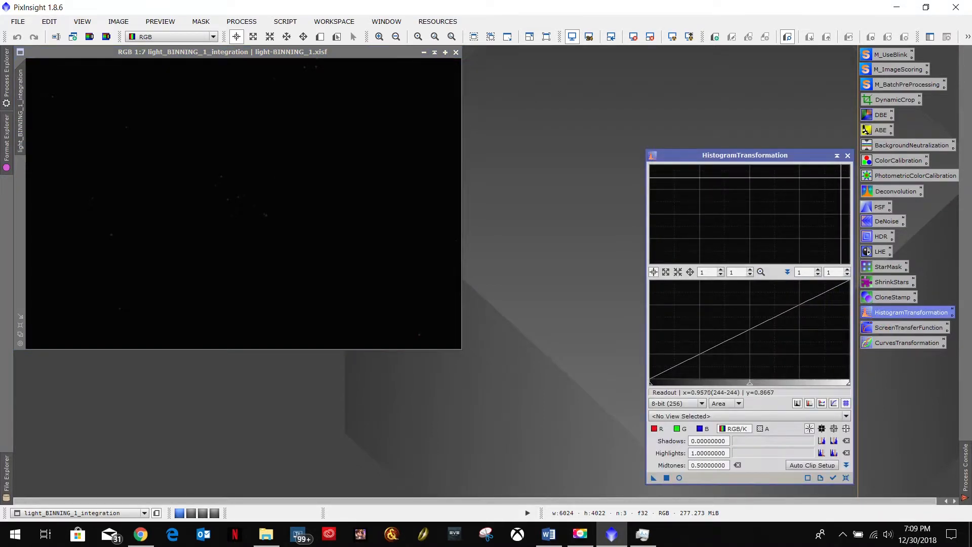
Close HistogramTransformation and briefly view ScreenTransferFunction's Auto Stretch option before closing that process.
{"action": "left_click", "coordinate": [848, 156]}
{"action": "double_click", "coordinate": [901, 329]}
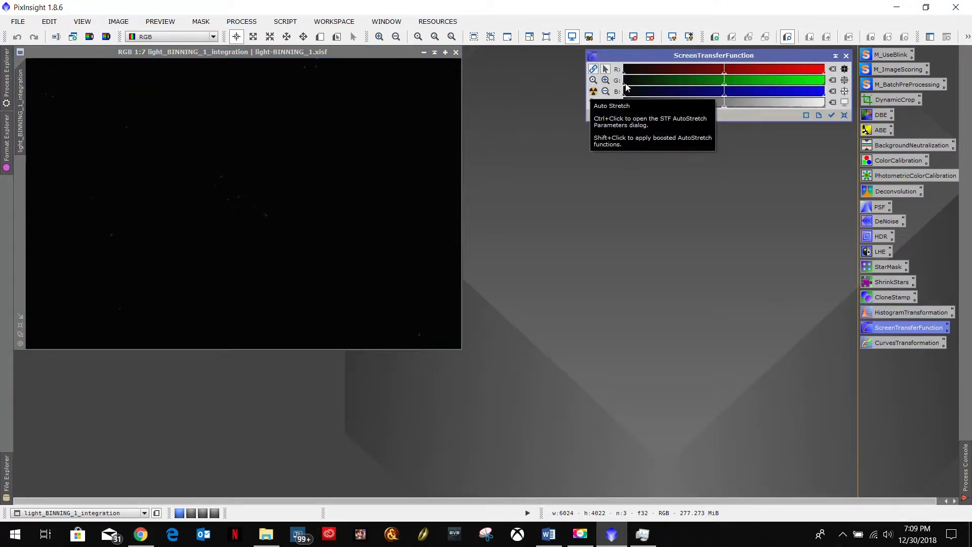
{"action": "left_click", "coordinate": [846, 56]}
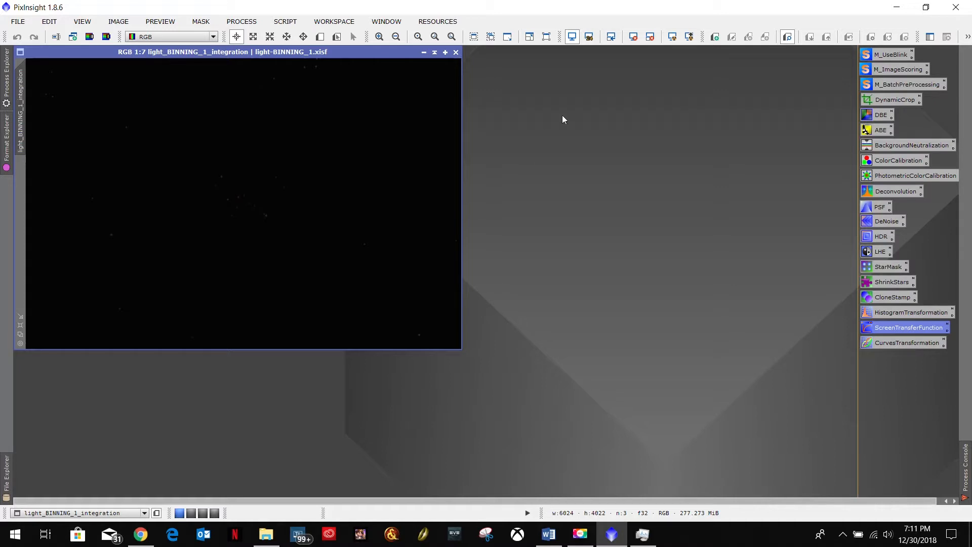
Auto-stretch the display of the integrated light image and enlarge its window to a 1:5 view.
{"action": "left_click", "coordinate": [672, 37]}
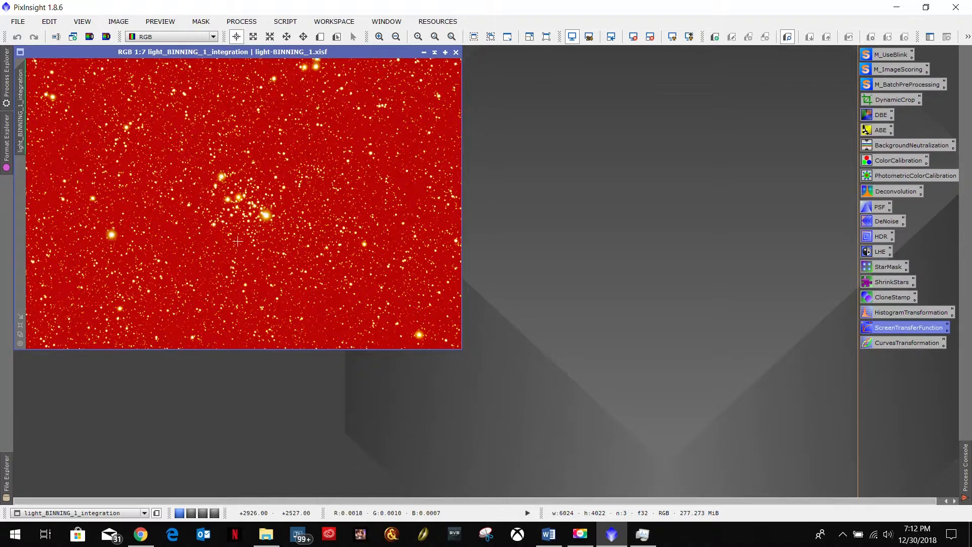
{"action": "left_click", "coordinate": [20, 334]}
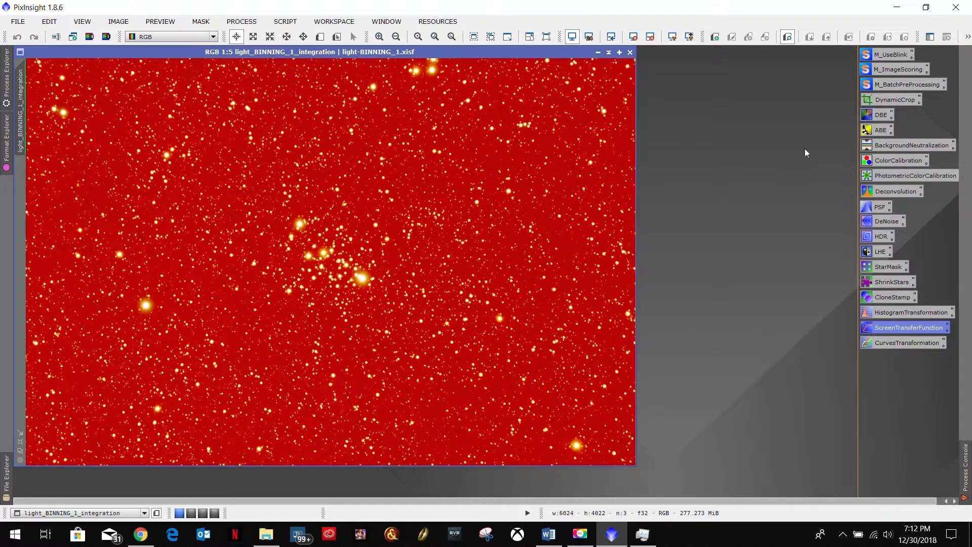
Run AutomaticBackgroundExtractor on the integrated light image with Subtraction as the target image correction.
{"action": "double_click", "coordinate": [881, 132]}
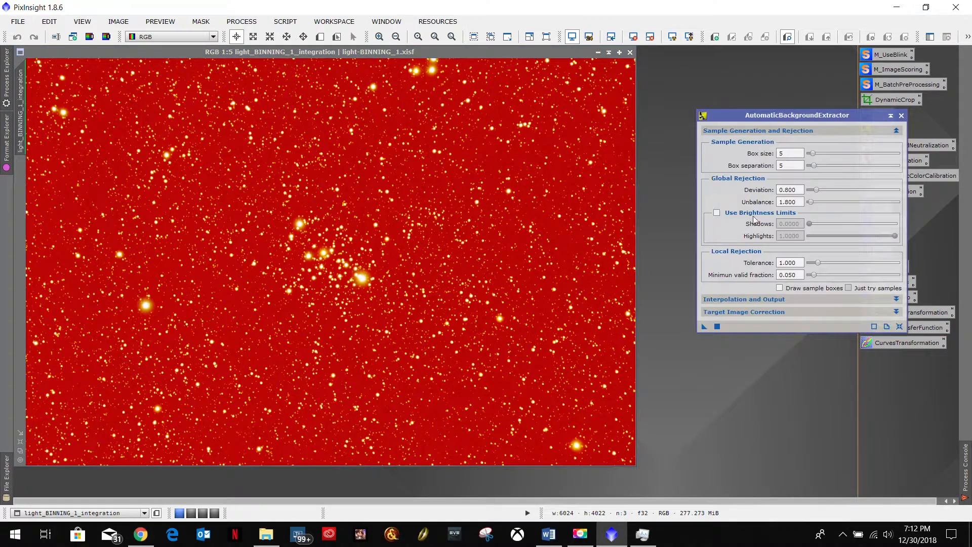
{"action": "left_click", "coordinate": [767, 315]}
{"action": "left_click", "coordinate": [791, 325]}
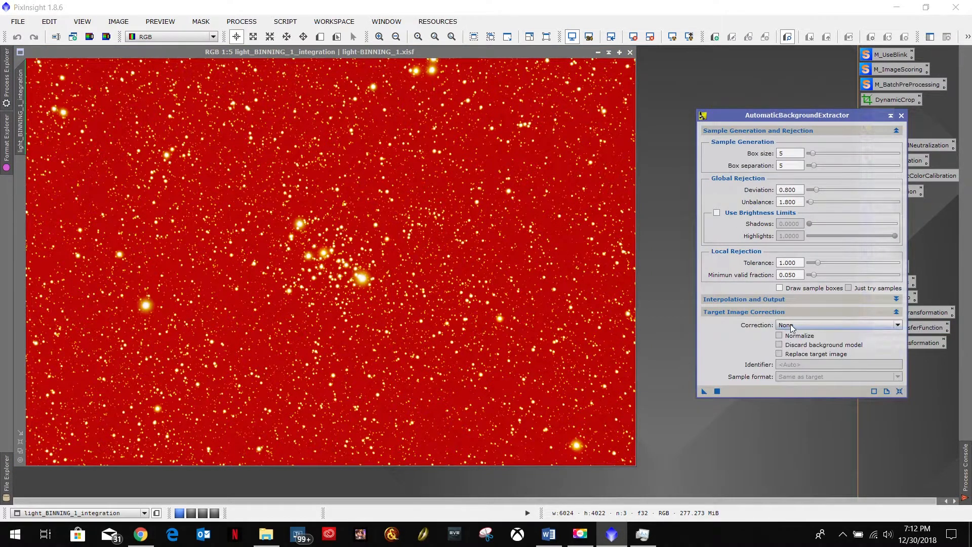
{"action": "left_click", "coordinate": [786, 333]}
{"action": "left_click", "coordinate": [768, 312]}
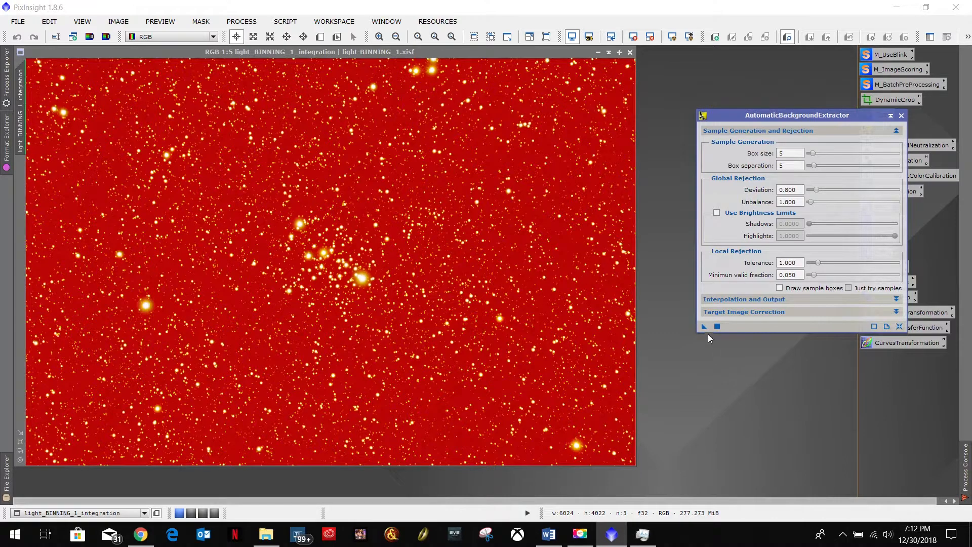
{"action": "left_click_drag", "start_coordinate": [704, 326], "coordinate": [451, 325]}
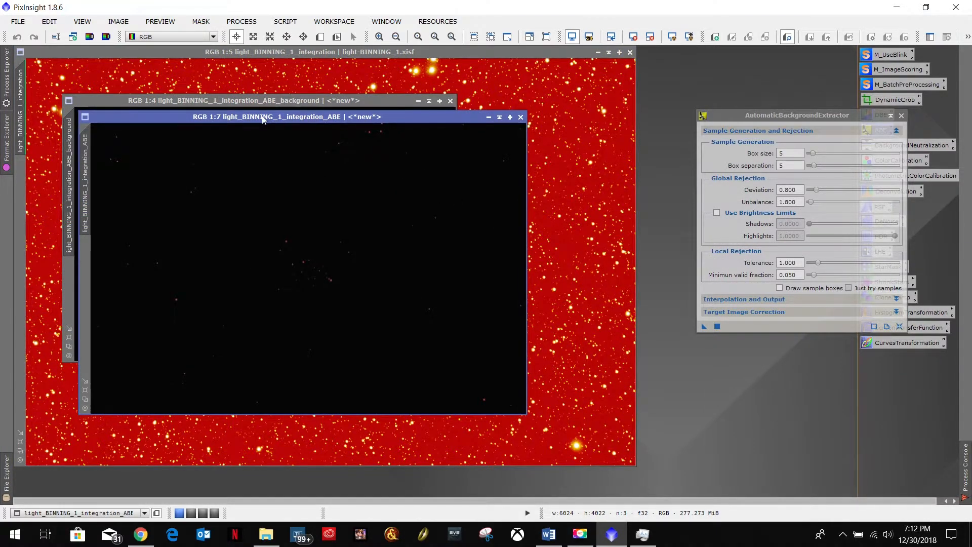
Auto-stretch the display of the extracted background model to examine it, and close it.
{"action": "left_click", "coordinate": [305, 99]}
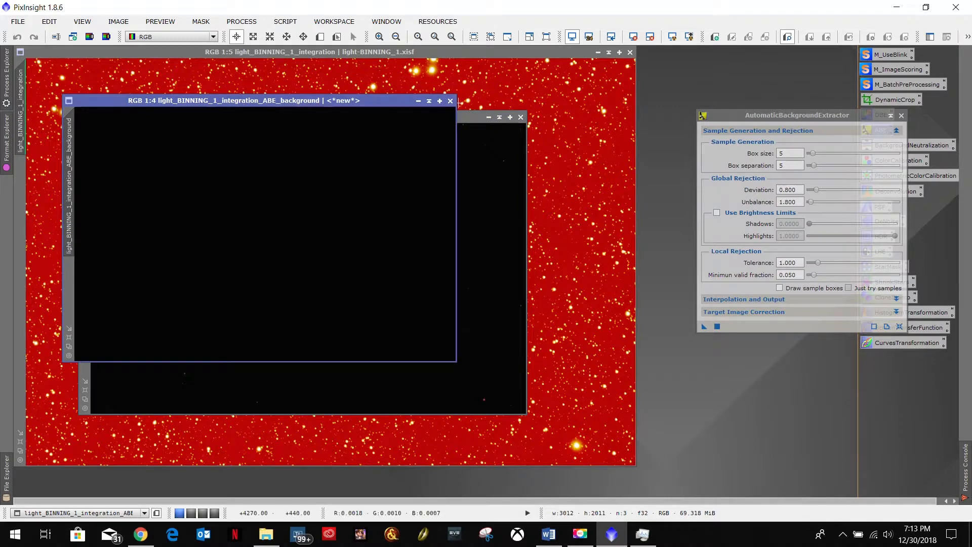
{"action": "left_click", "coordinate": [672, 36]}
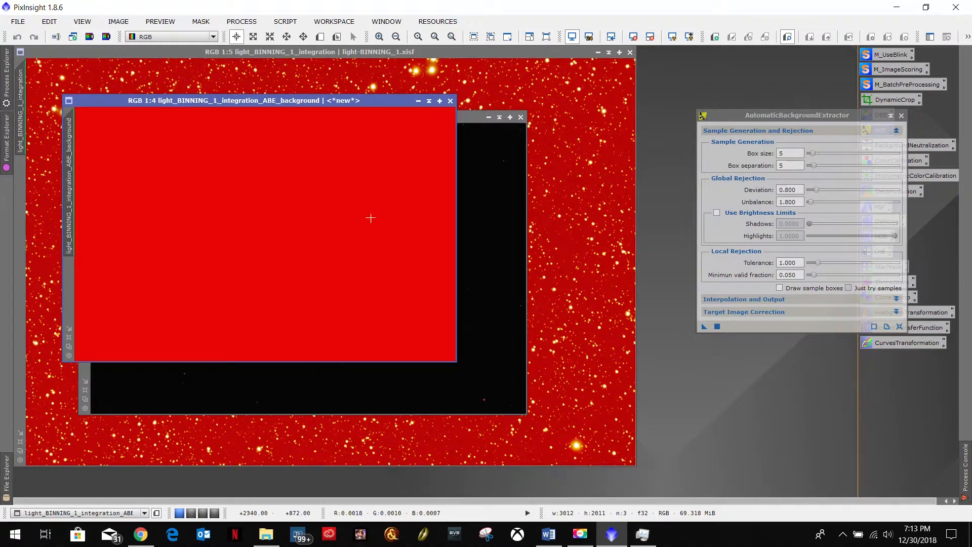
{"action": "left_click", "coordinate": [451, 100]}
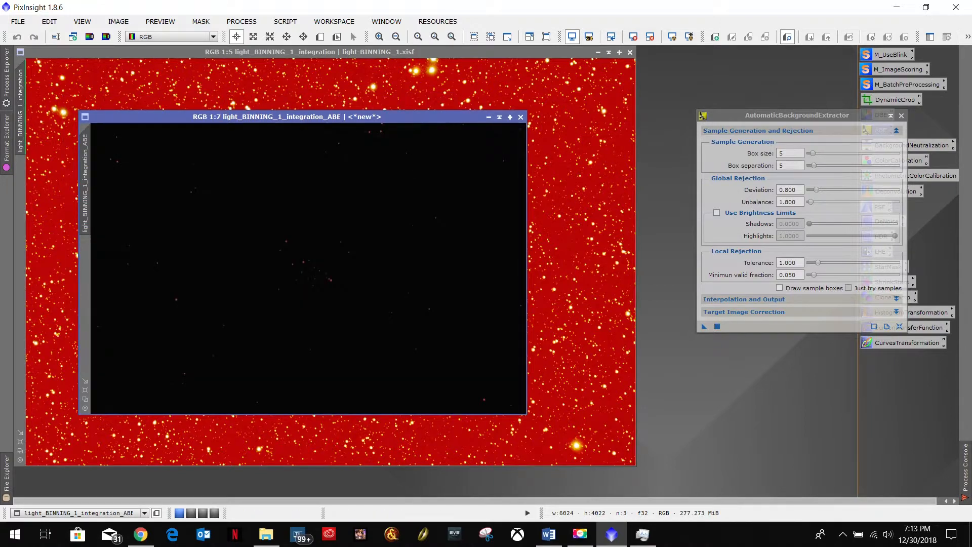
Enlarge and auto-stretch the background-corrected image to examine it, and close both it and AutomaticBackgroundExtractor.
{"action": "left_click", "coordinate": [84, 391]}
{"action": "left_click_drag", "start_coordinate": [476, 89], "coordinate": [475, 66]}
{"action": "left_click", "coordinate": [673, 37]}
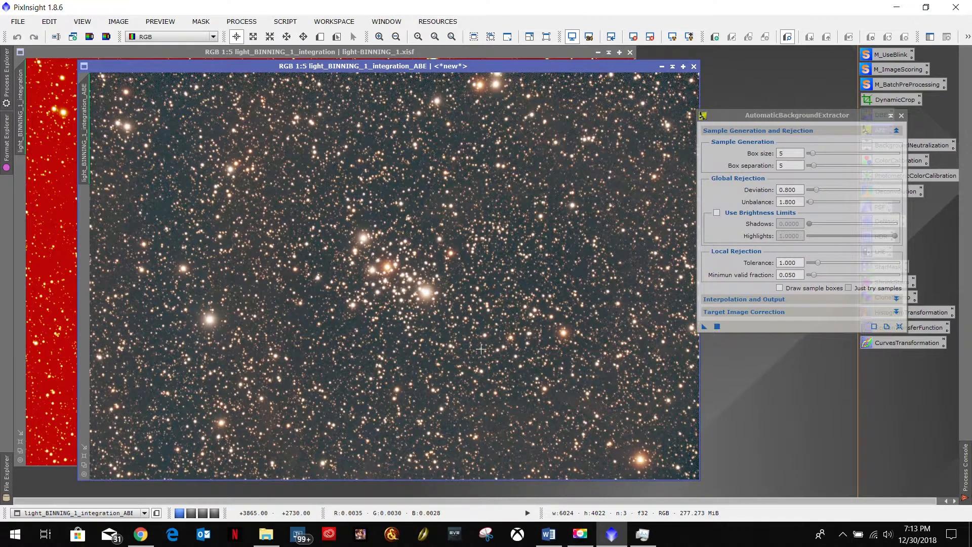
{"action": "left_click", "coordinate": [693, 66]}
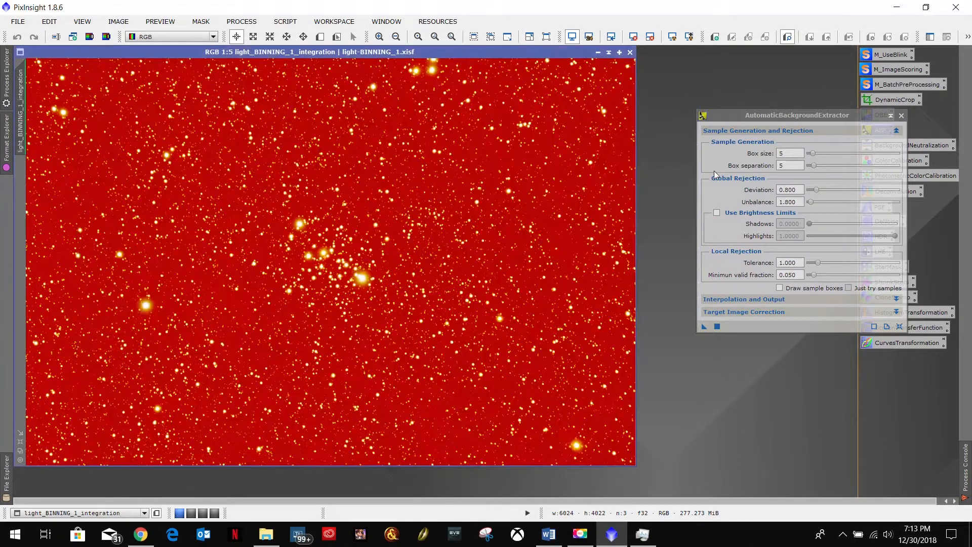
{"action": "left_click", "coordinate": [900, 114]}
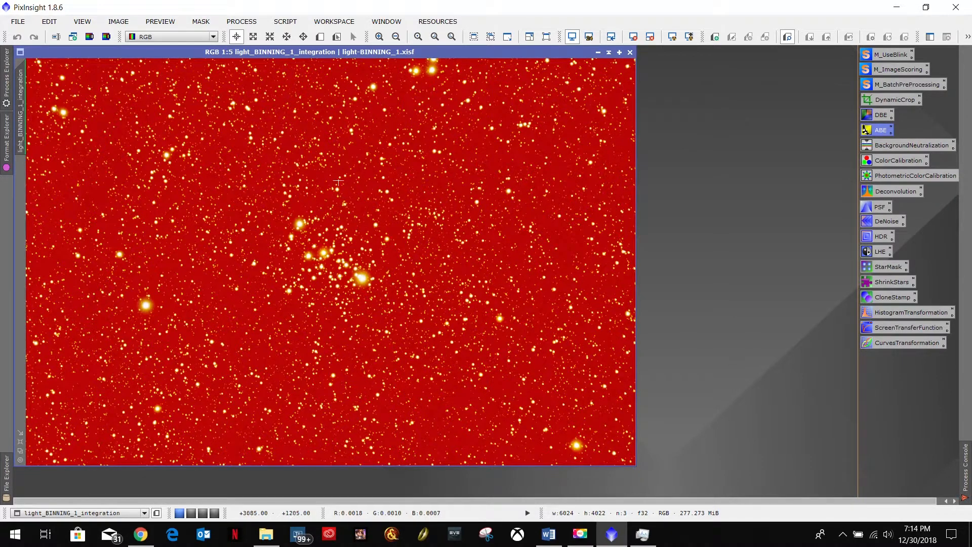
Begin saving the integrated light under a new name and create a Working Images folder inside Astroimaging Working as its destination.
{"action": "left_click", "coordinate": [15, 25]}
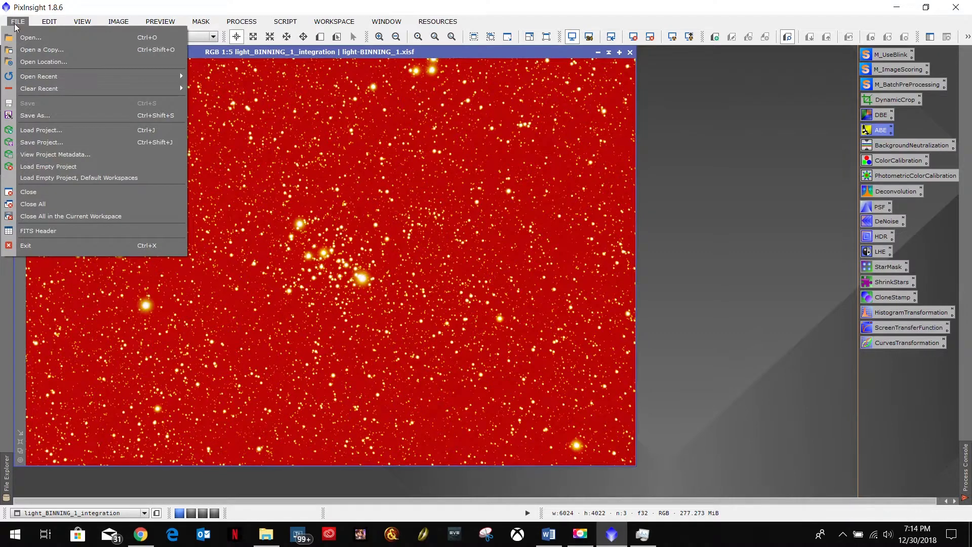
{"action": "left_click", "coordinate": [56, 115]}
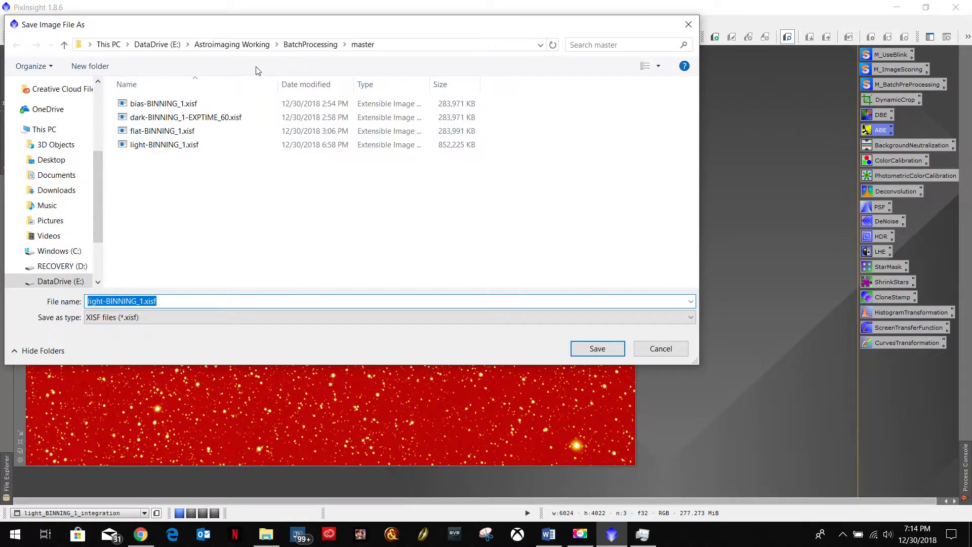
{"action": "left_click", "coordinate": [232, 44]}
{"action": "right_click", "coordinate": [193, 177]}
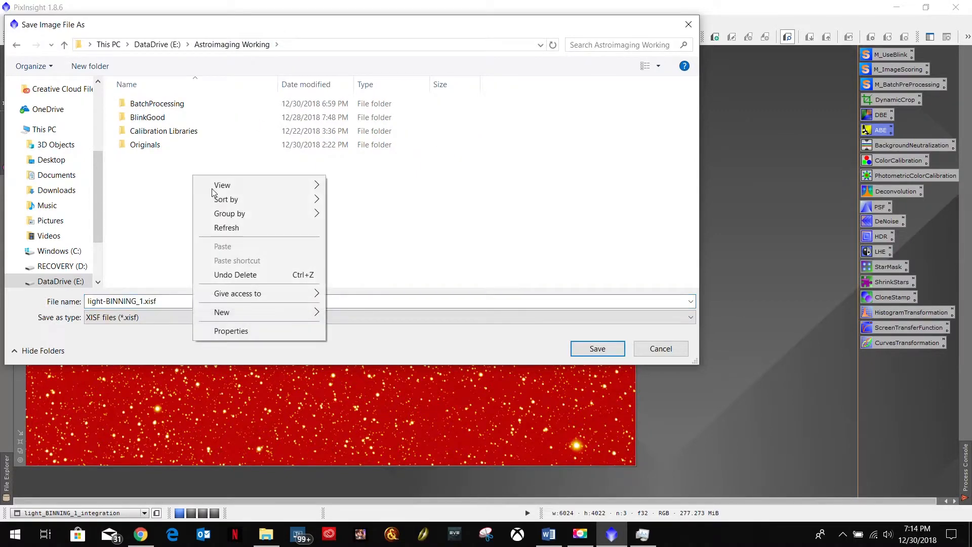
{"action": "mouse_move", "coordinate": [267, 314]}
{"action": "left_click", "coordinate": [370, 313]}
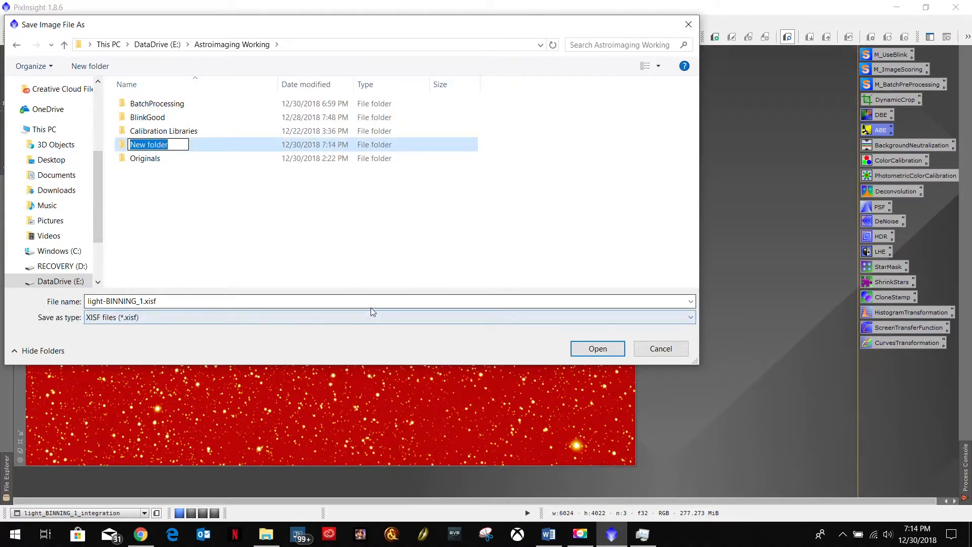
{"action": "type", "text": "Working "}
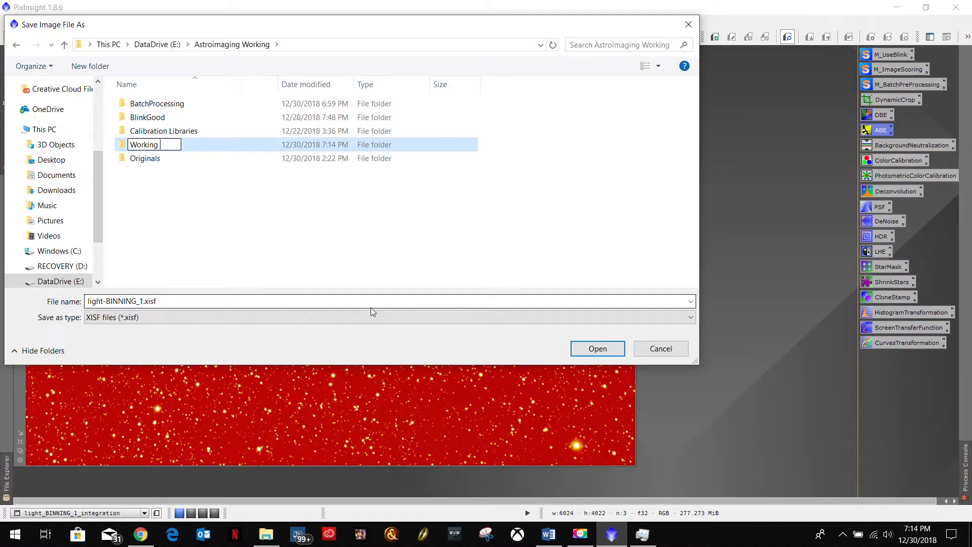
{"action": "type", "text": "Images"}
{"action": "key", "text": "Return"}
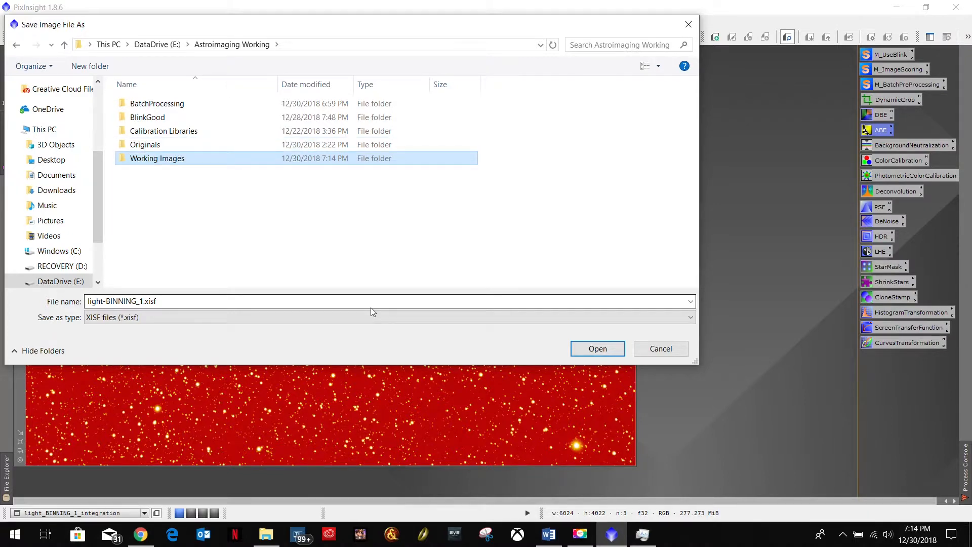
{"action": "double_click", "coordinate": [178, 166]}
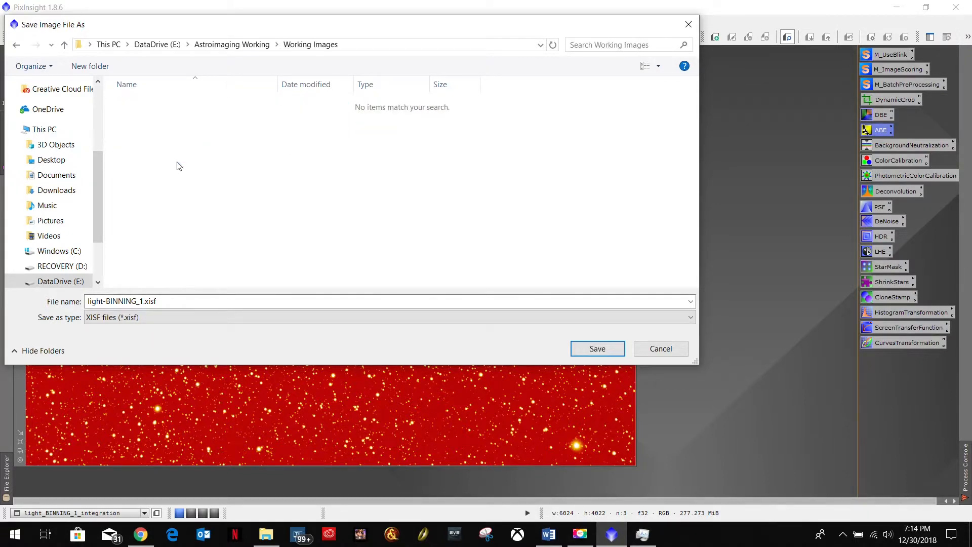
Save the image as M103_Open_Cluster.xisf in 32-bit IEEE 754 floating point format.
{"action": "double_click", "coordinate": [143, 301]}
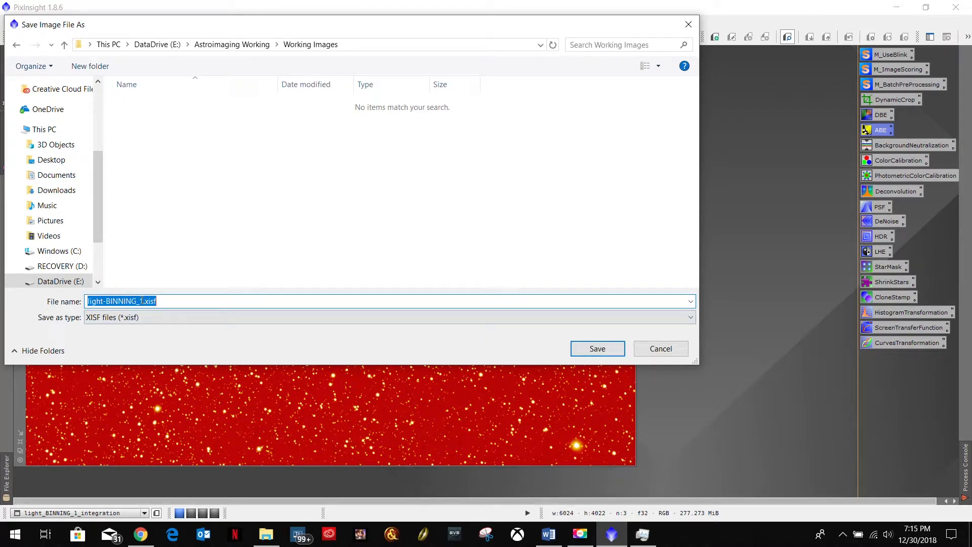
{"action": "left_click", "coordinate": [156, 302]}
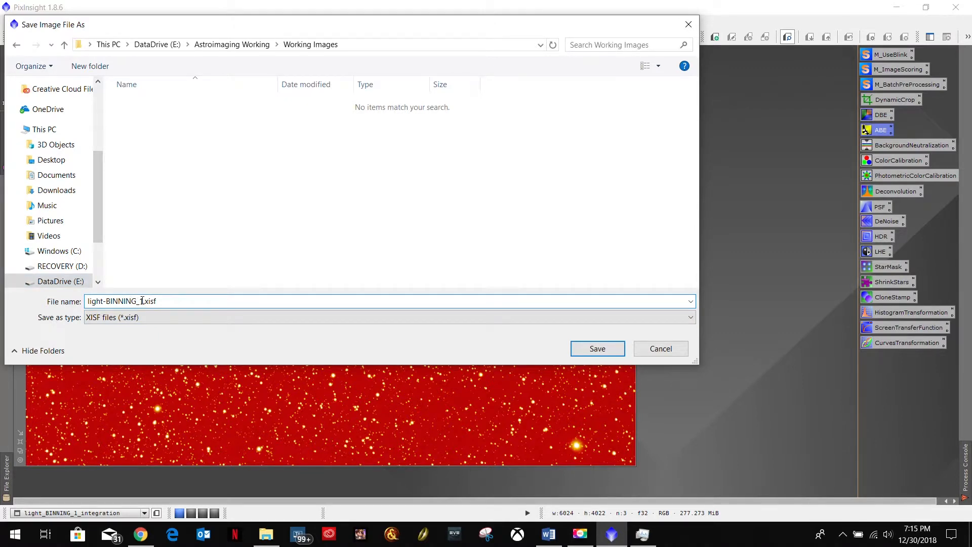
{"action": "left_click_drag", "start_coordinate": [144, 302], "coordinate": [87, 302]}
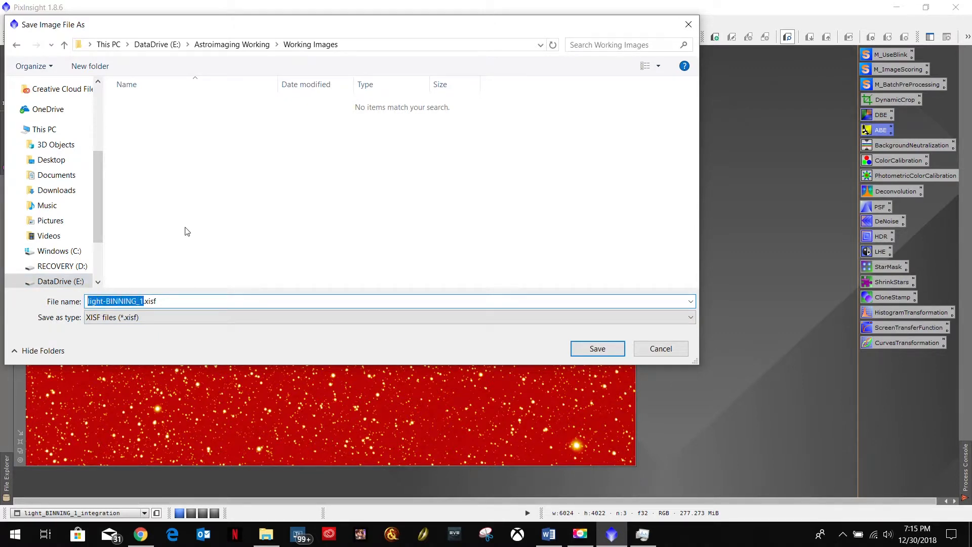
{"action": "type", "text": "M103_"}
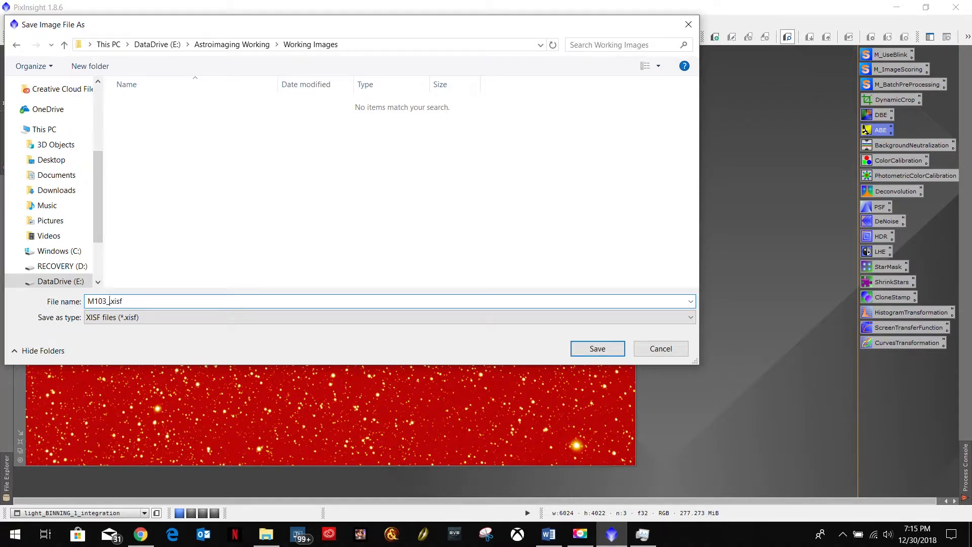
{"action": "type", "text": "Open_Cluster"}
{"action": "left_click", "coordinate": [588, 351]}
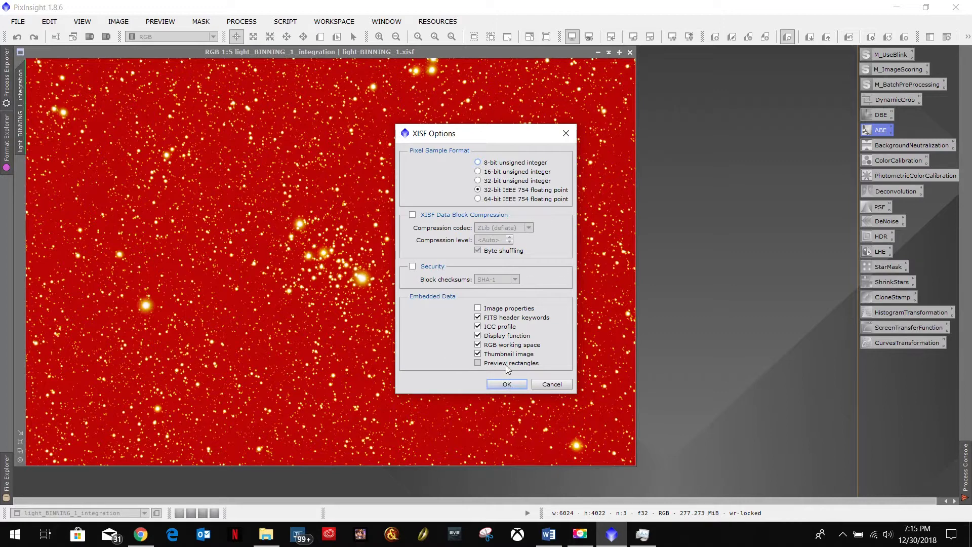
{"action": "left_click", "coordinate": [507, 384]}
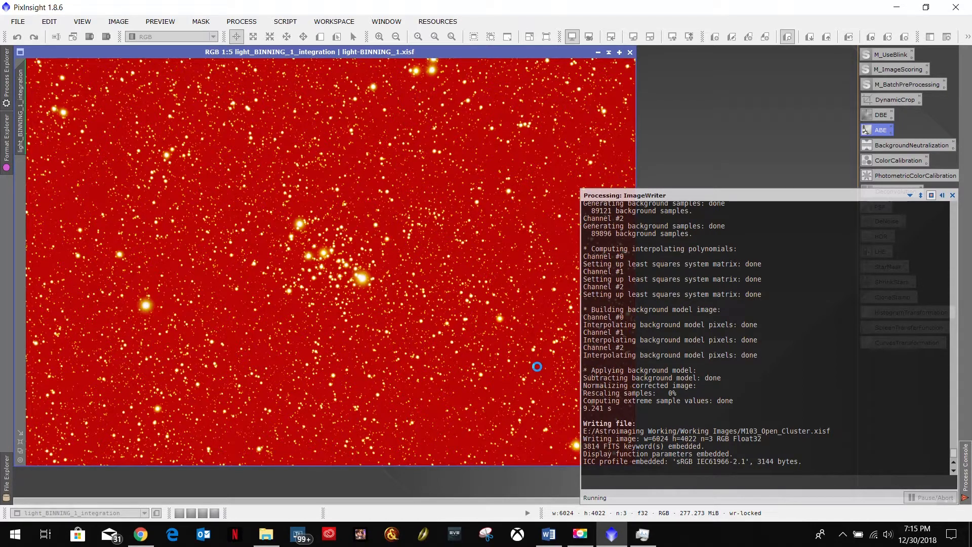
Close the integrated light image, open M103_Open_Cluster.xisf from the Working Images folder and enlarge its window to 1:5.
{"action": "left_click", "coordinate": [630, 52]}
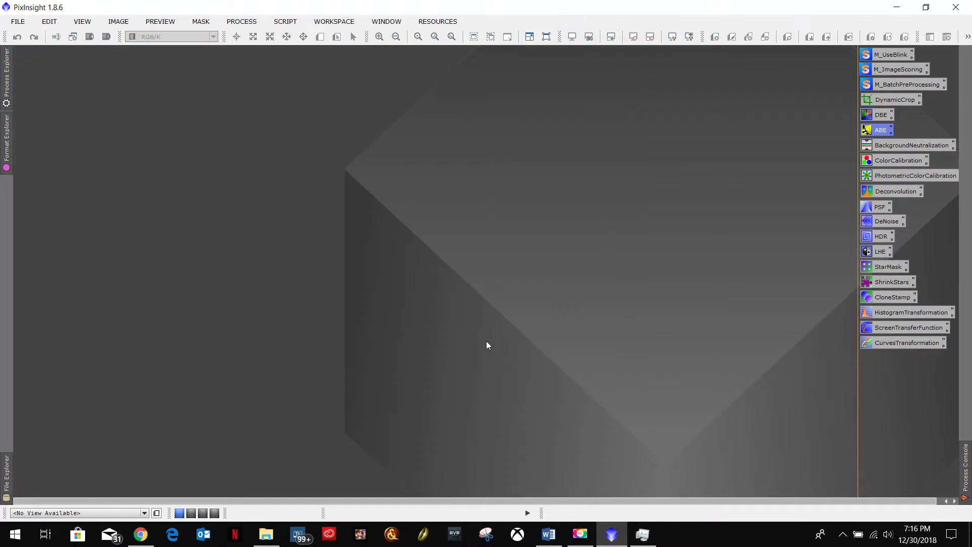
{"action": "double_click", "coordinate": [199, 136]}
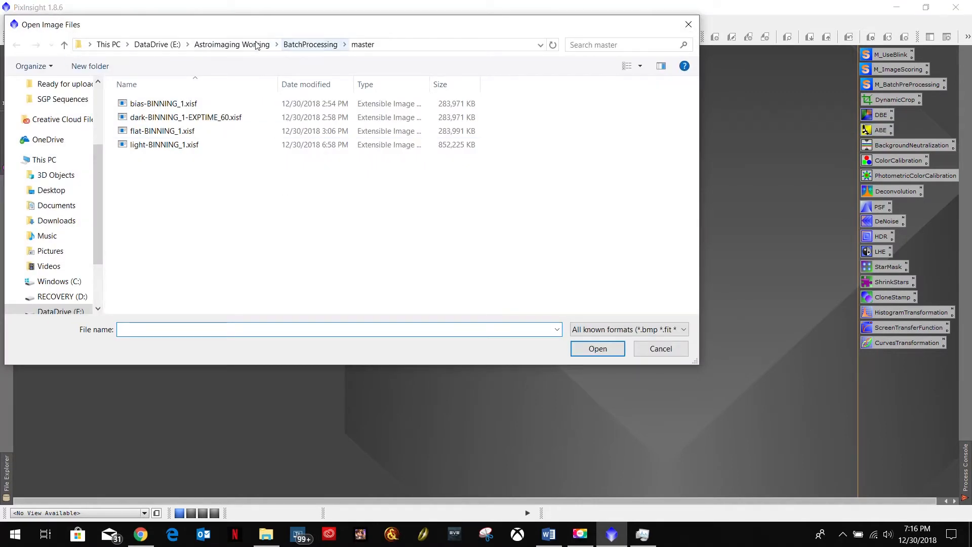
{"action": "left_click", "coordinate": [233, 47]}
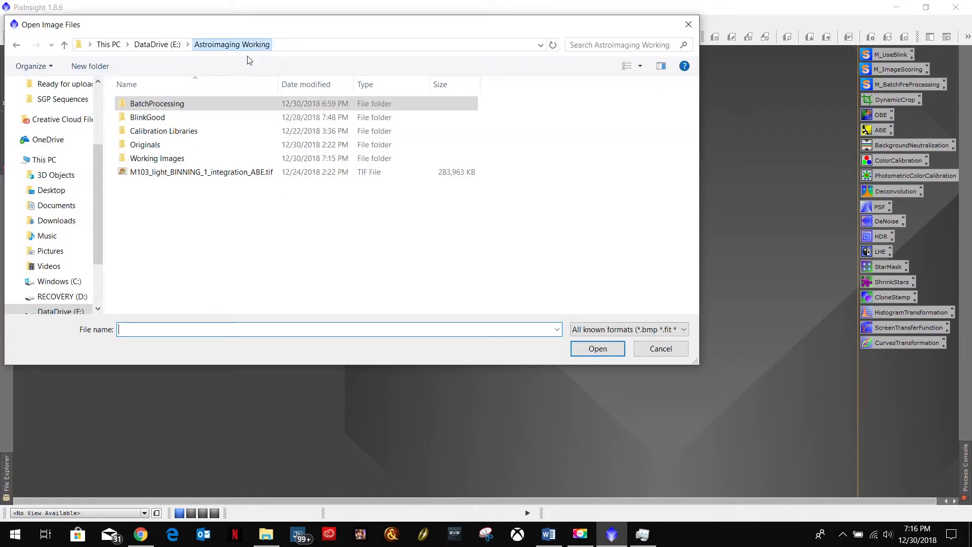
{"action": "double_click", "coordinate": [160, 158]}
{"action": "double_click", "coordinate": [167, 103]}
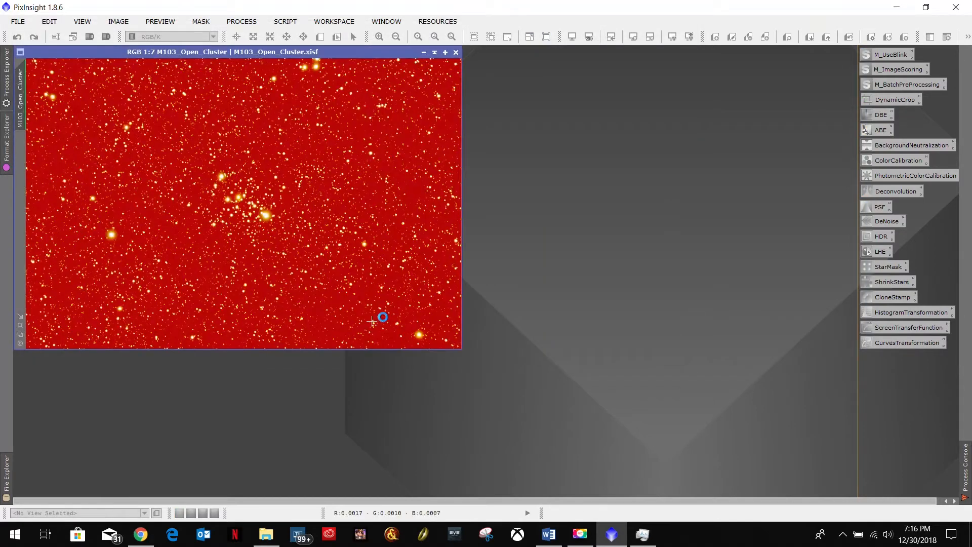
{"action": "left_click", "coordinate": [21, 325]}
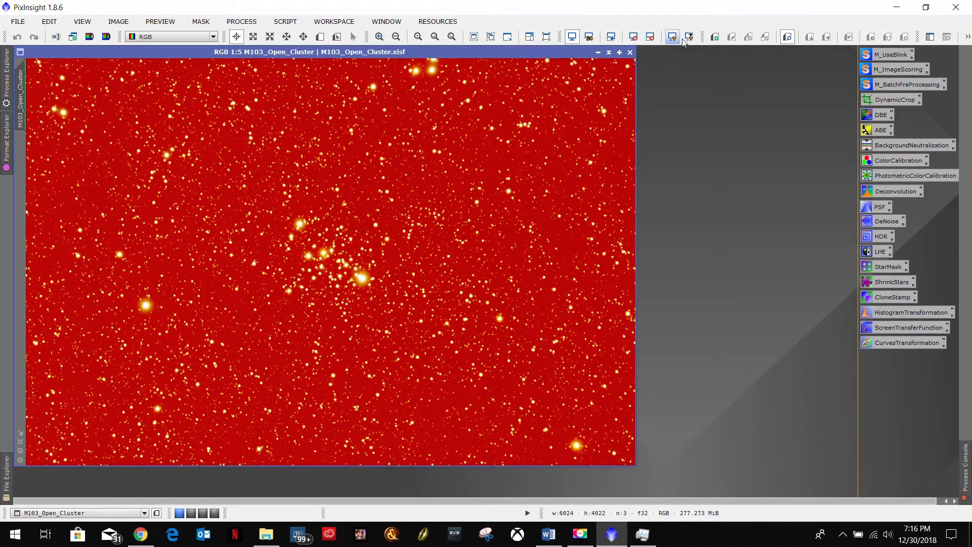
Compare M103_Open_Cluster with and without the auto-stretched display, leaving the stretch reset.
{"action": "left_click", "coordinate": [634, 37]}
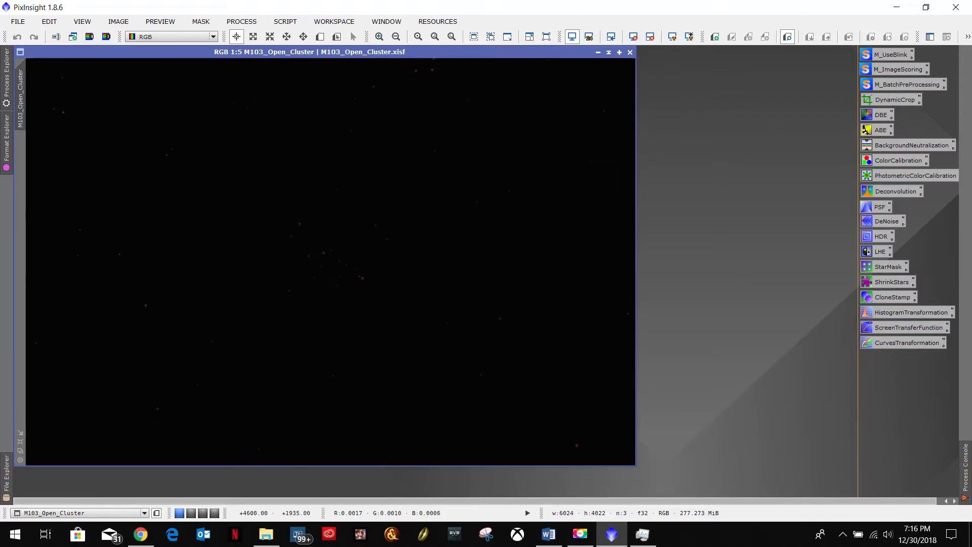
{"action": "left_click", "coordinate": [672, 37]}
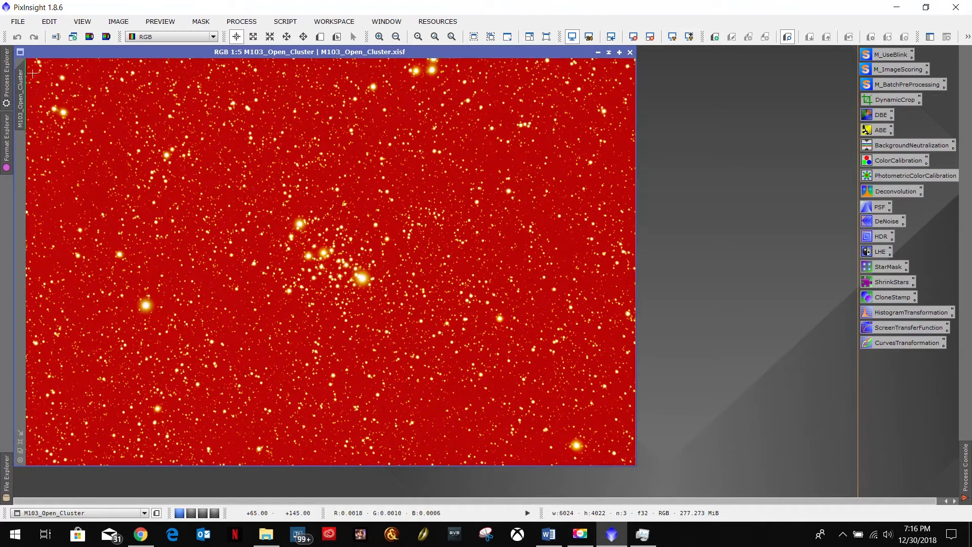
{"action": "mouse_move", "coordinate": [27, 100]}
{"action": "left_click", "coordinate": [634, 36]}
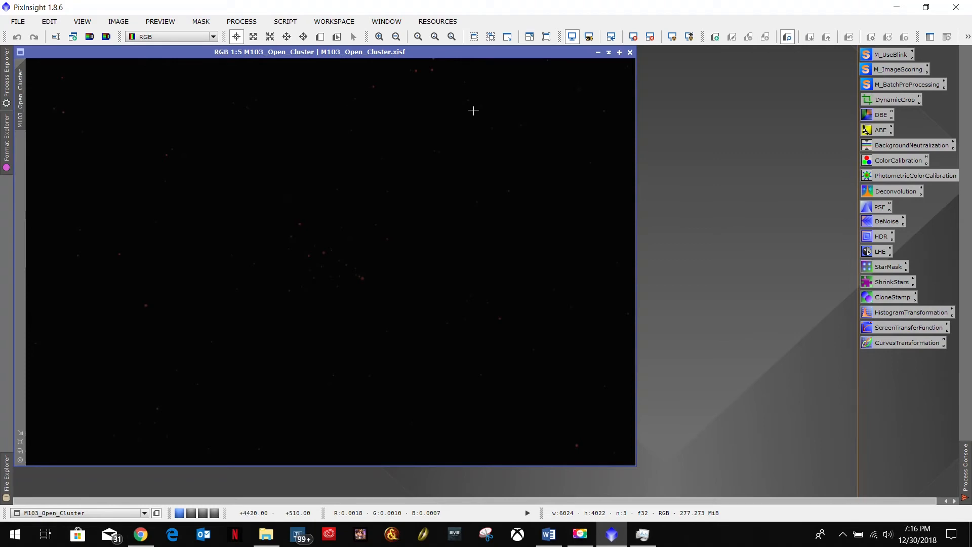